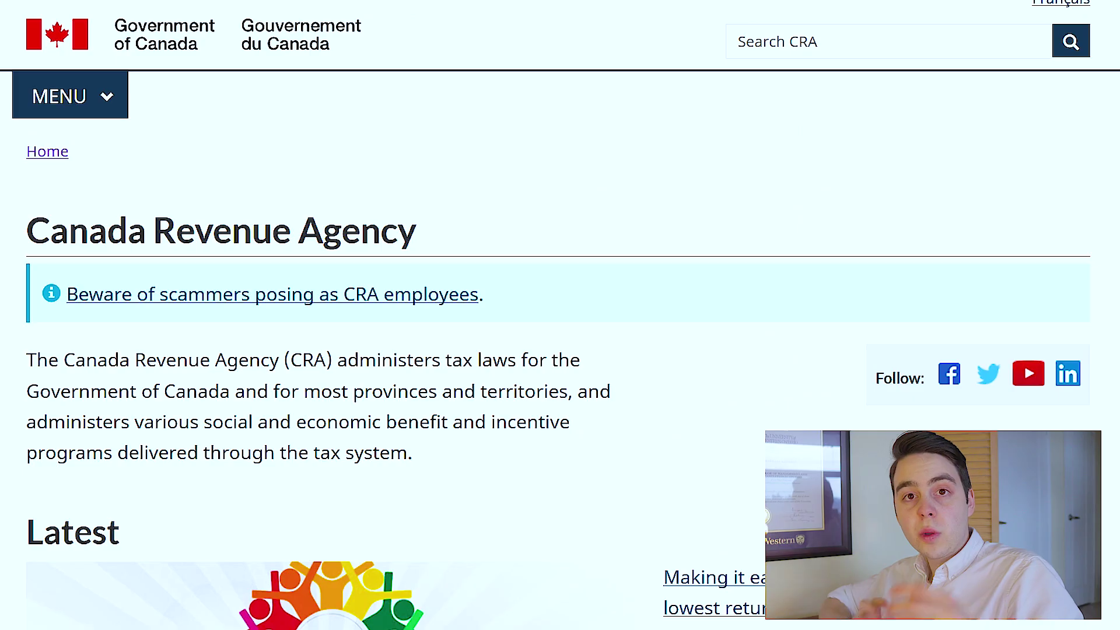
- Open the CRA's My Account for Individuals page and start the Sign-In Partner login or registration
scroll(723, 417, "down", 10)
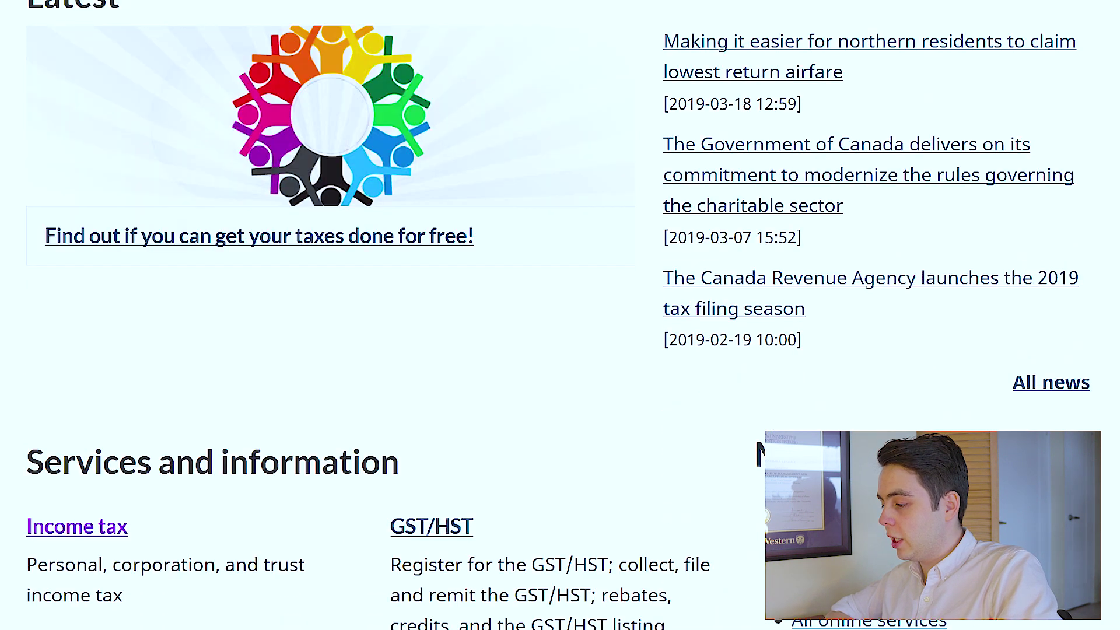
left_click(821, 415)
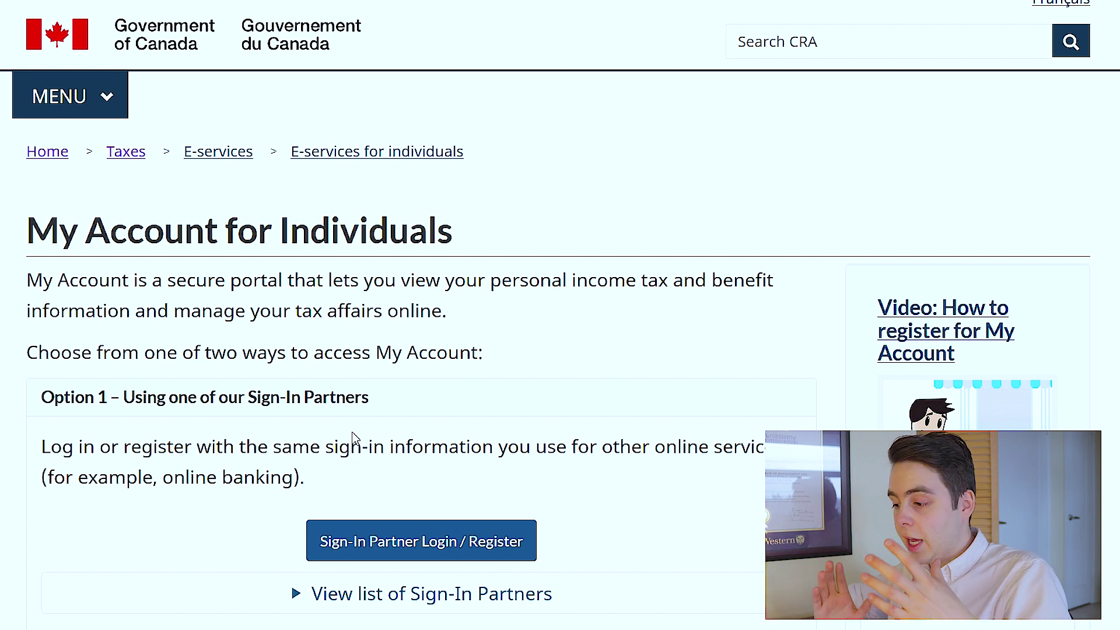
left_click(368, 542)
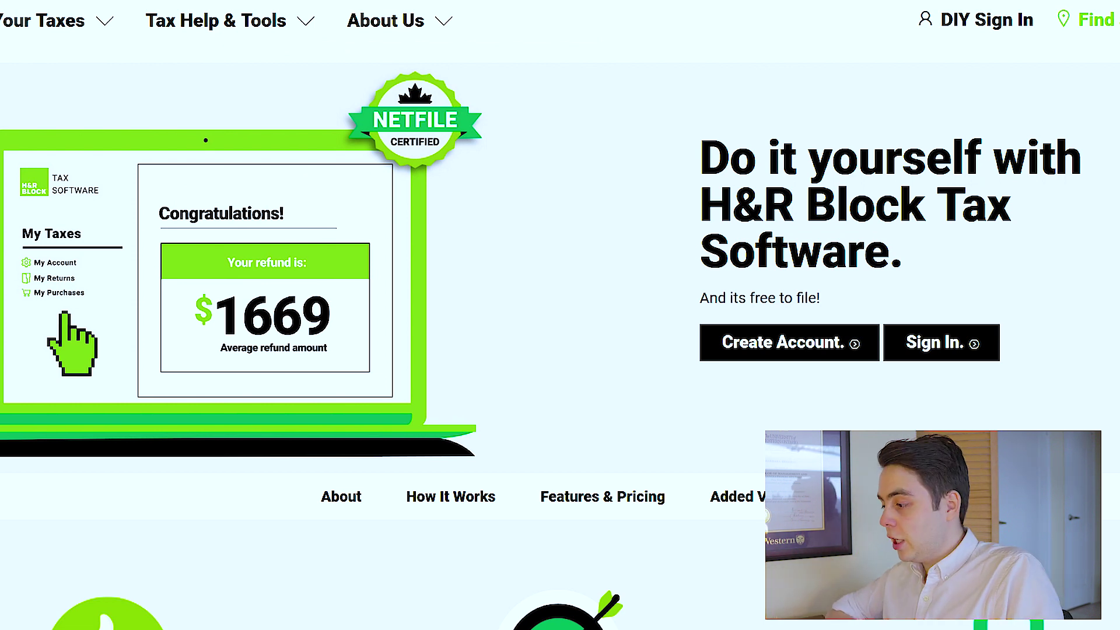
- Switch to H&R Block Tax Software, start creating an account, and look over the About You sections of the 2018 return
left_click(775, 355)
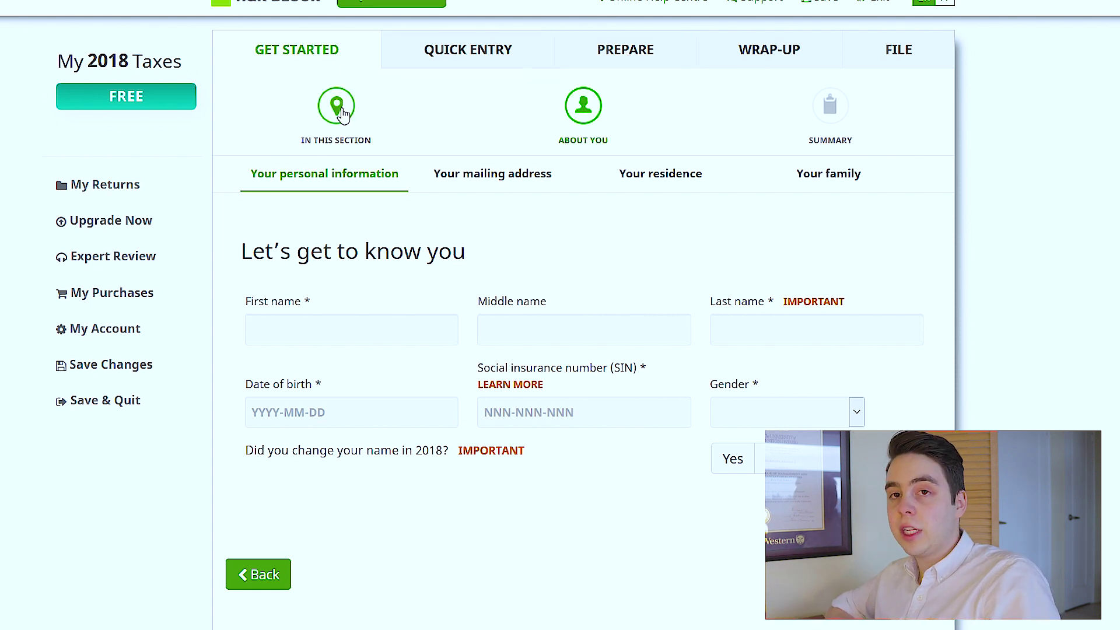
left_click(645, 188)
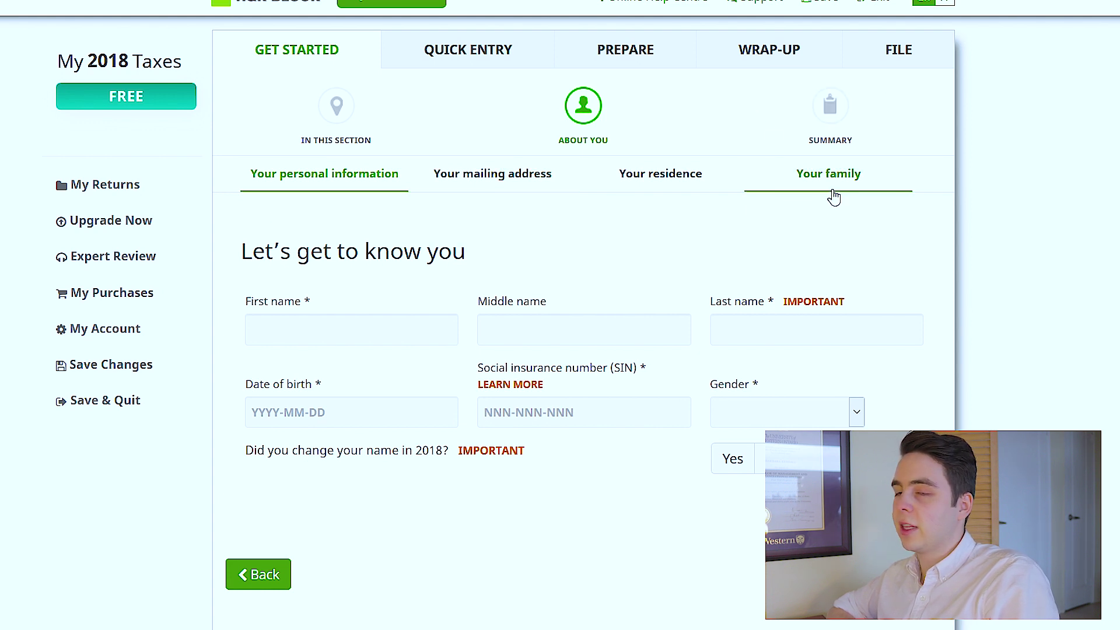
mouse_move(834, 197)
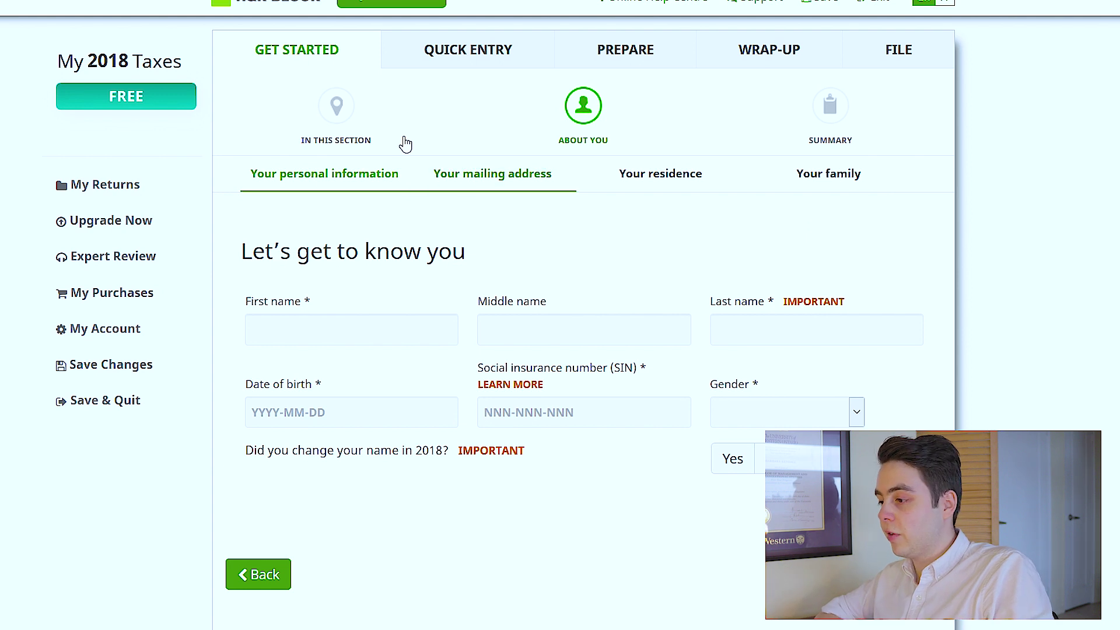
- Go to Quick Entry and look through the slips and unused amounts that can be added to the return
left_click(443, 61)
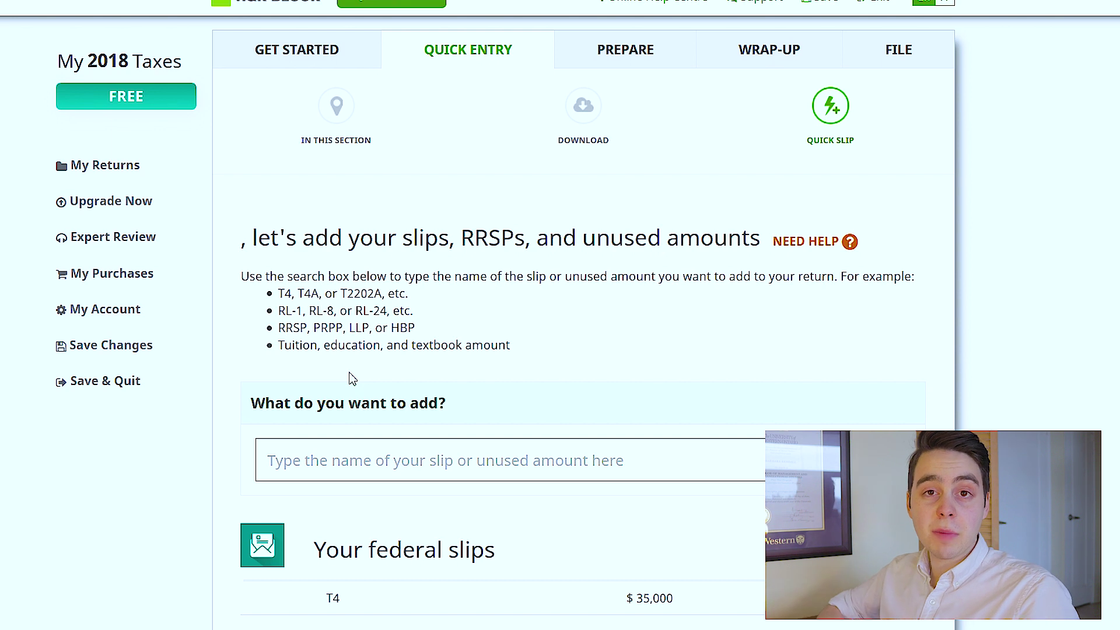
scroll(352, 377, "down", 4)
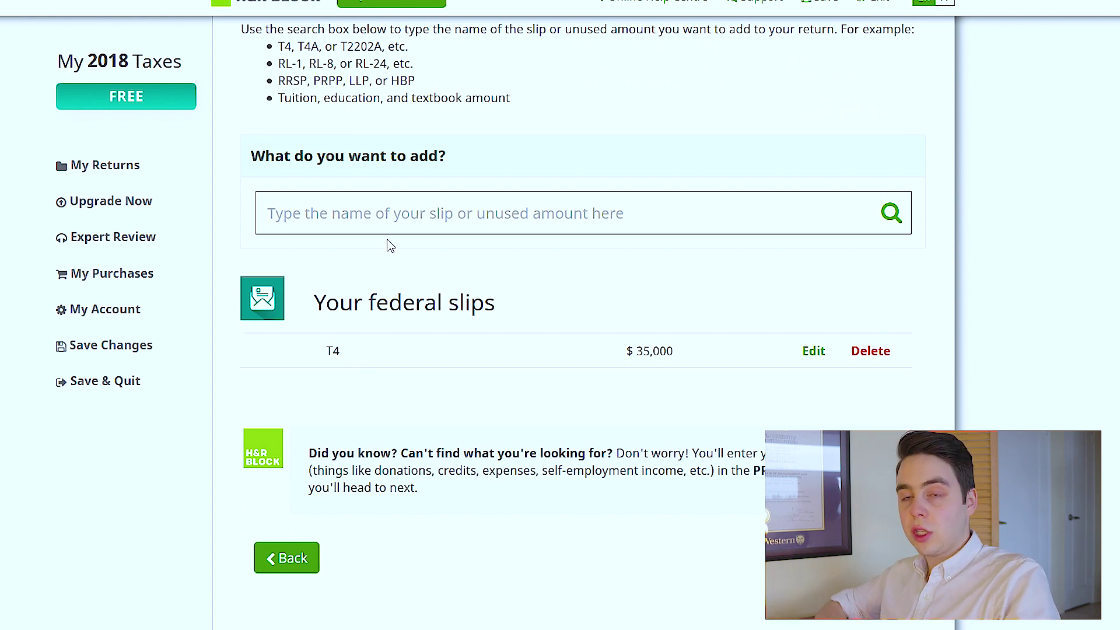
left_click(396, 214)
scroll(395, 443, "down", 5)
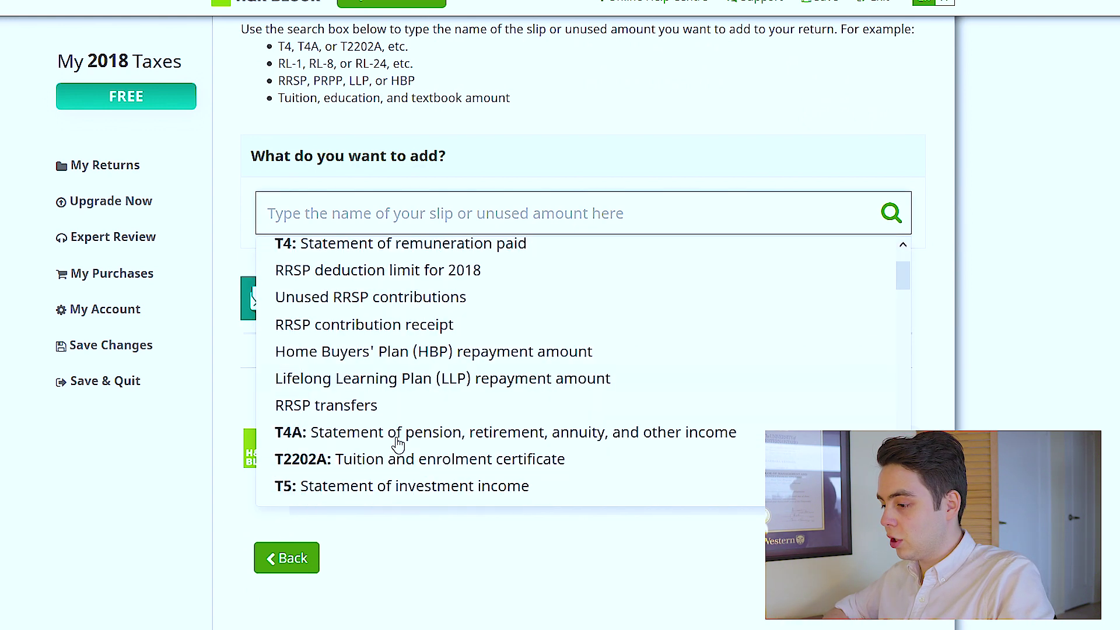
scroll(397, 443, "down", 8)
key("Down")
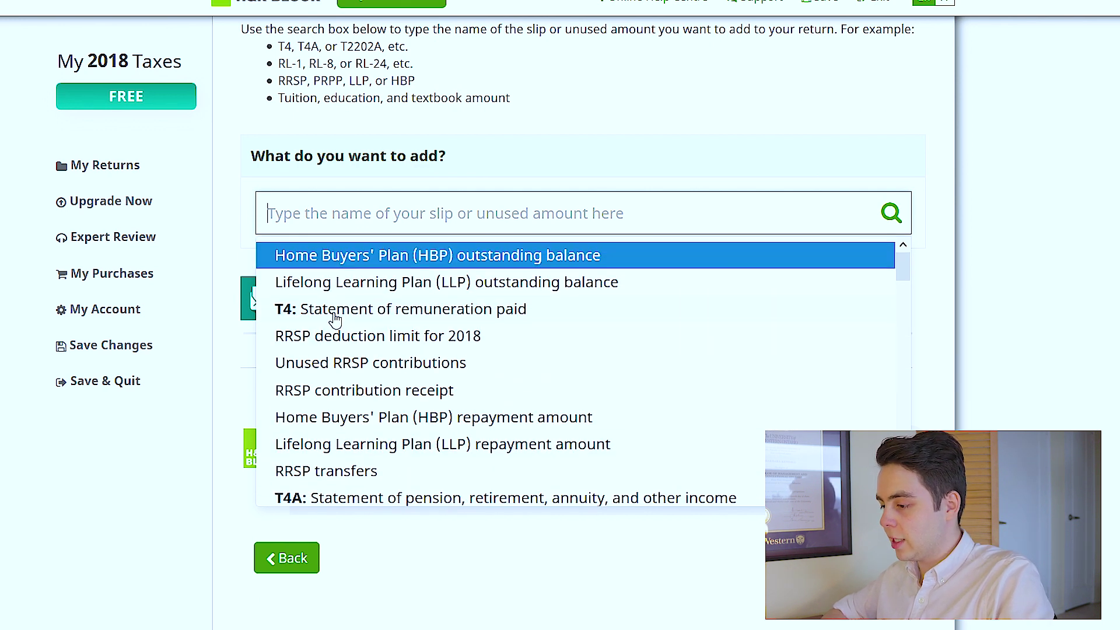
scroll(317, 413, "down", 3)
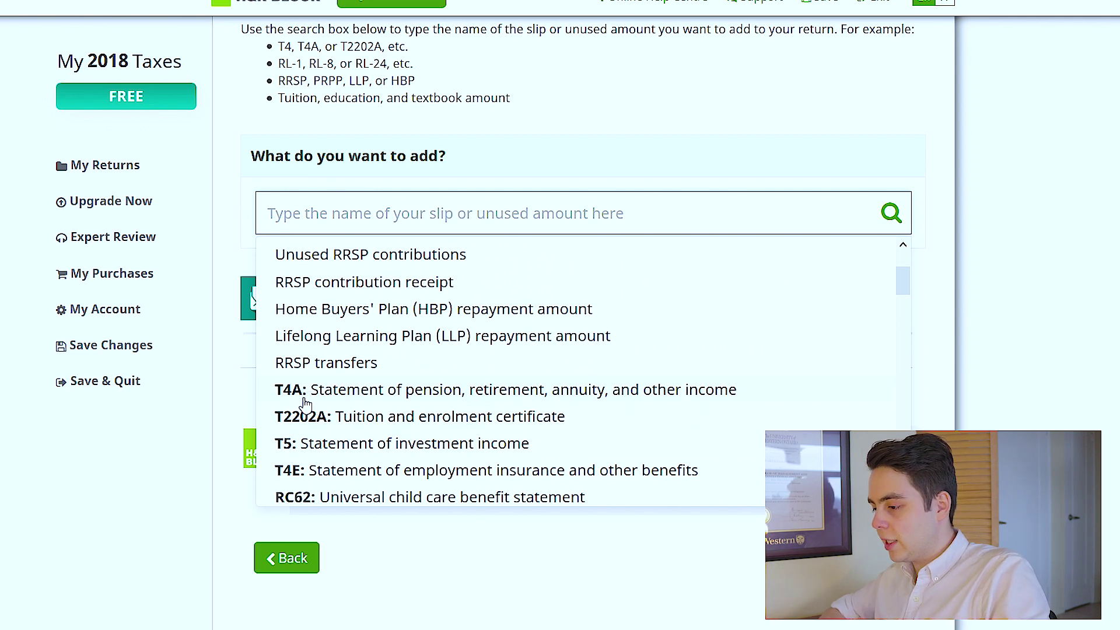
scroll(305, 353, "up", 3)
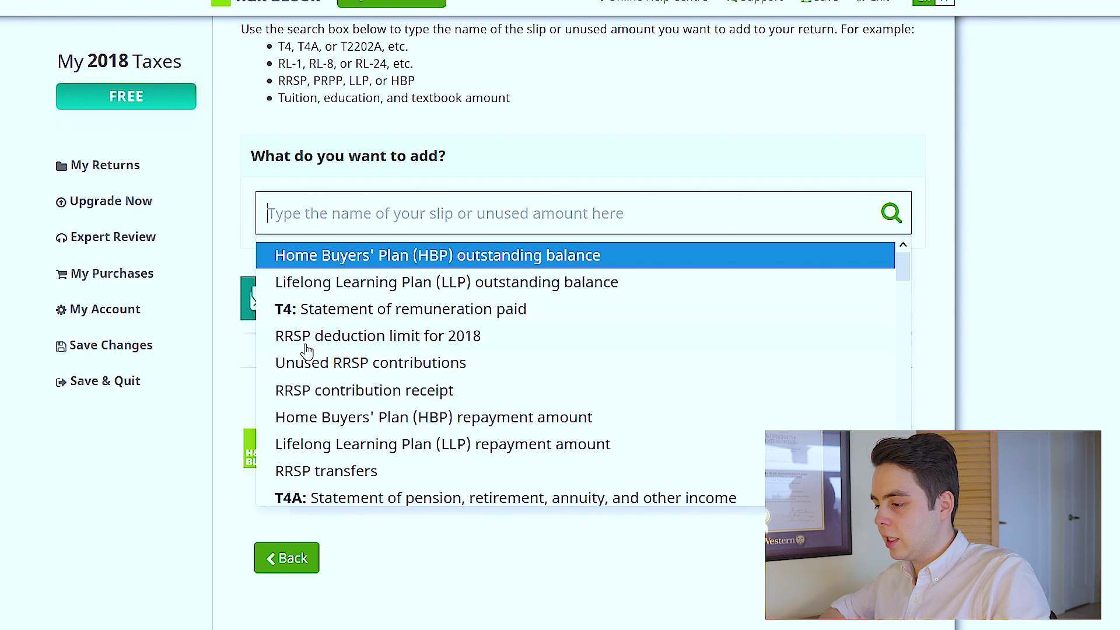
left_click(211, 477)
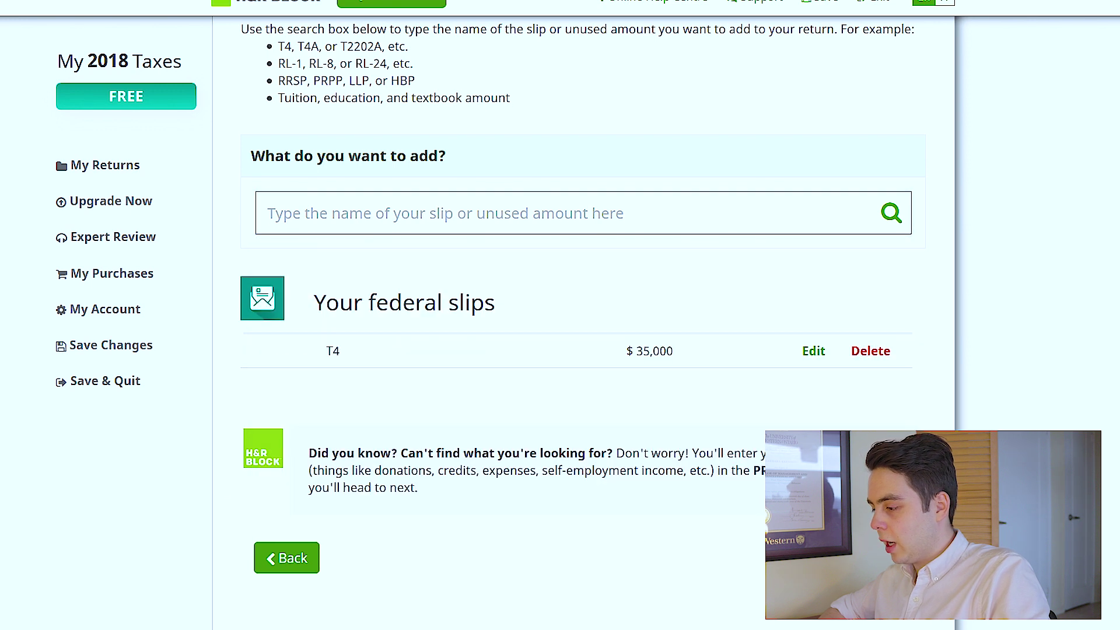
- Edit the existing federal T4 slip and enter 4791 as the income tax deducted in box 22
left_click(812, 352)
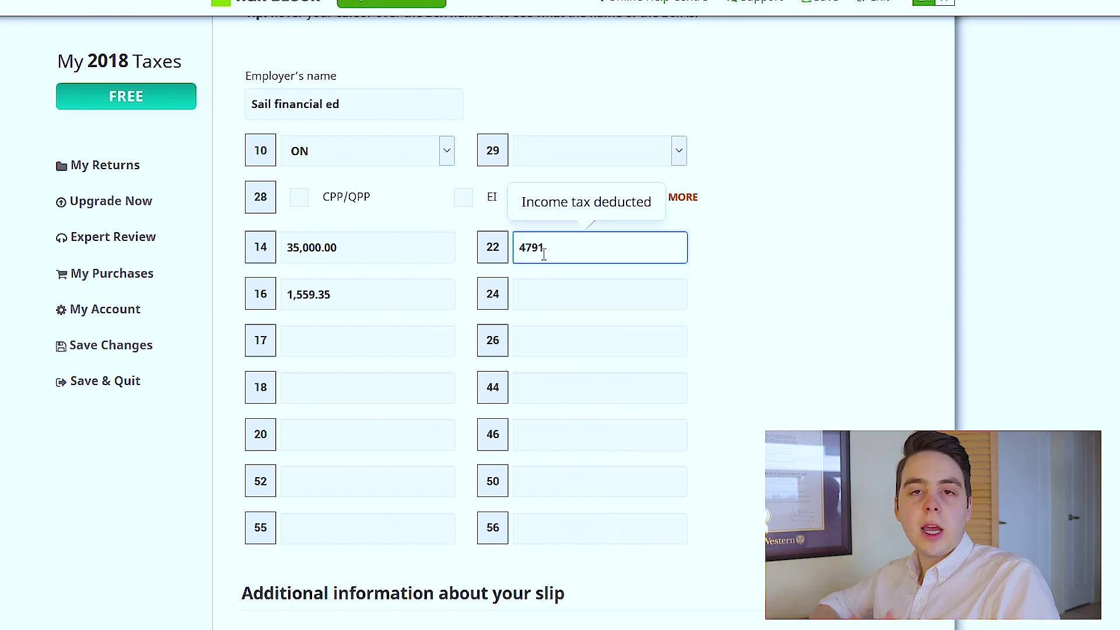
type("1")
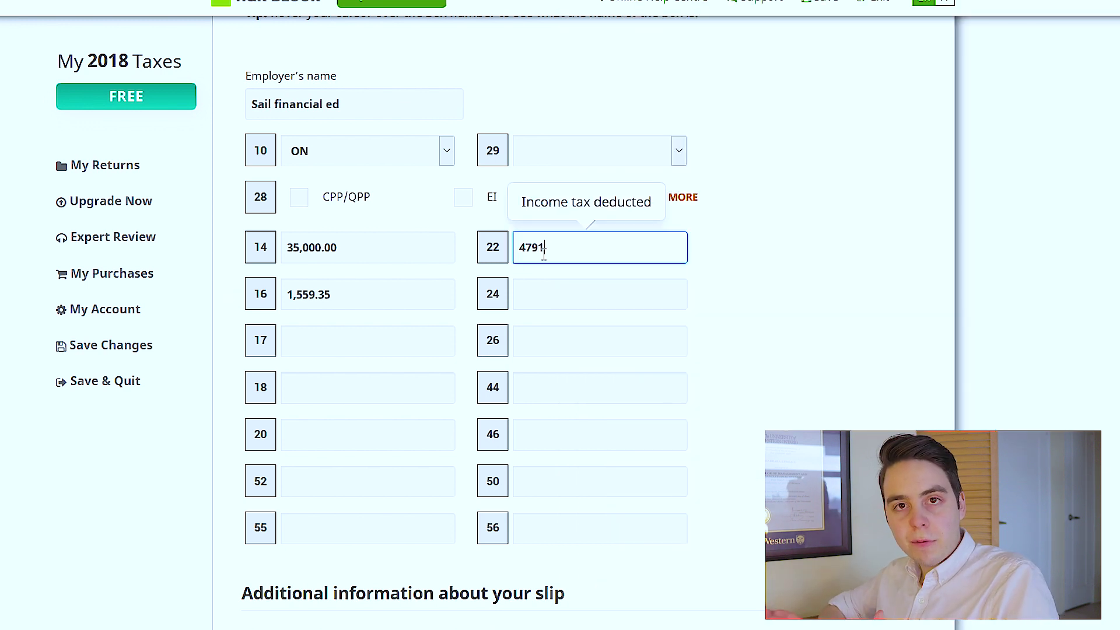
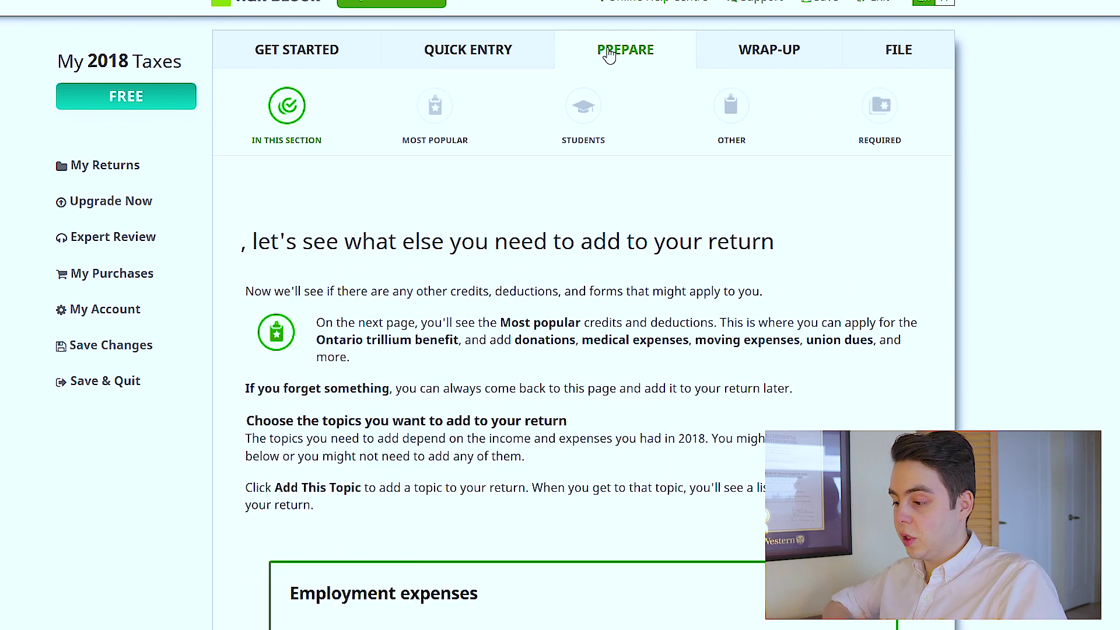
- Look through the topics that can be added to the return in the Prepare section
scroll(608, 54, "down", 10)
scroll(583, 360, "down", 5)
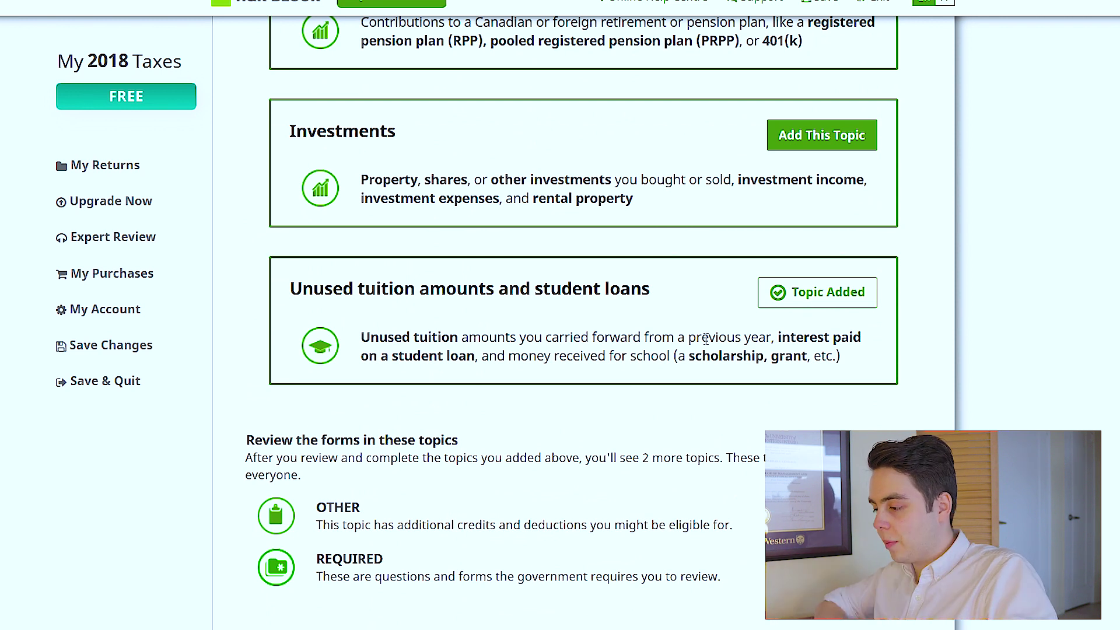
scroll(705, 336, "up", 10)
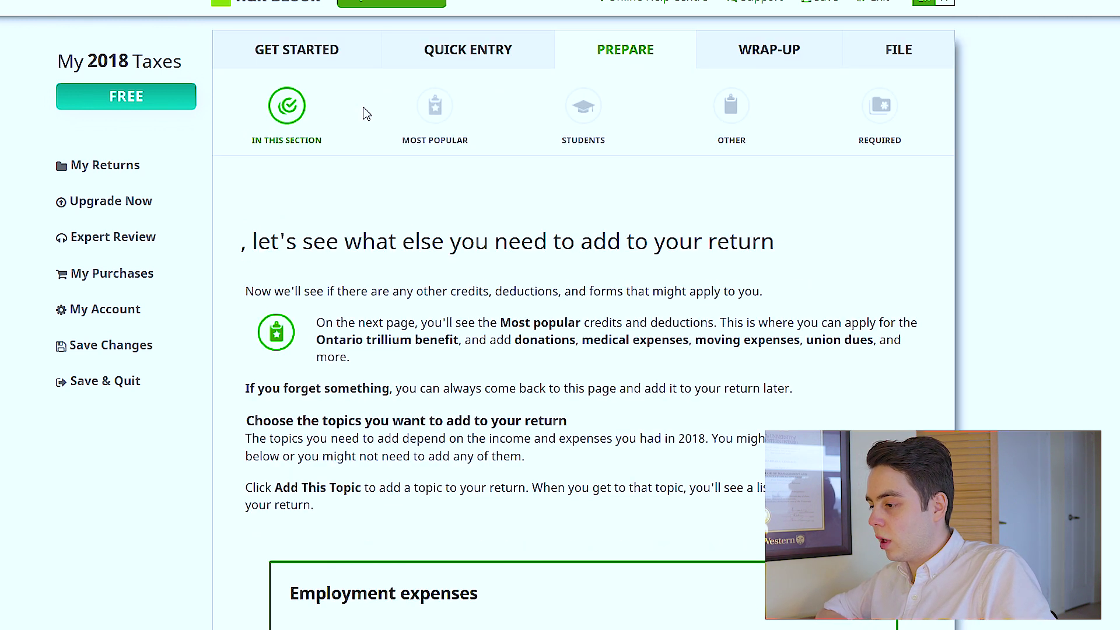
- Open the most popular credits and deductions and review the items that can be claimed
left_click(429, 140)
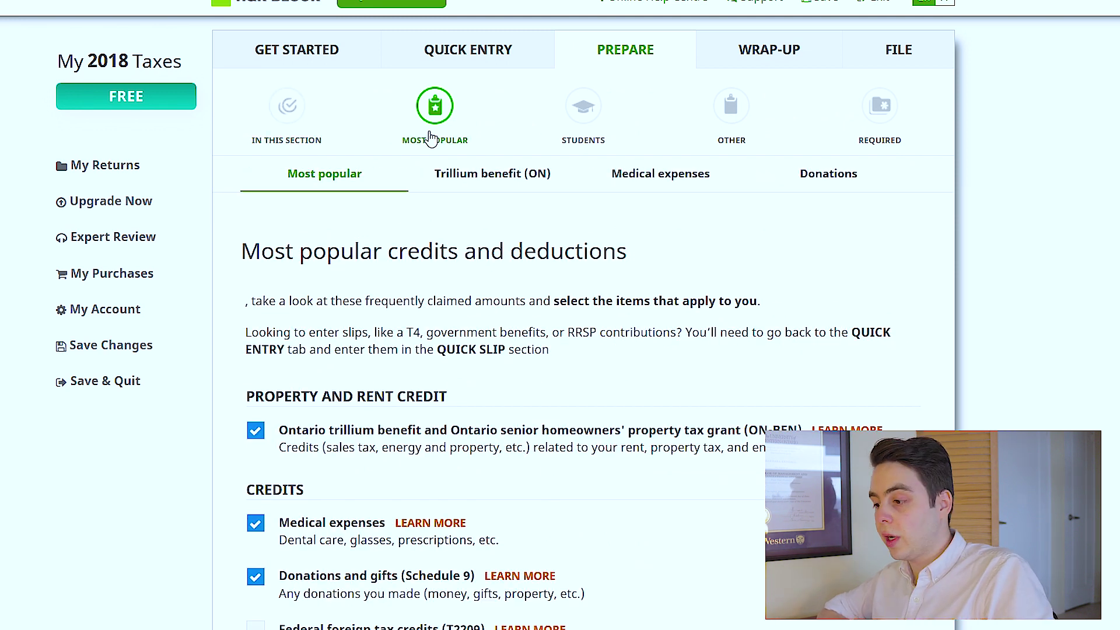
scroll(449, 419, "down", 3)
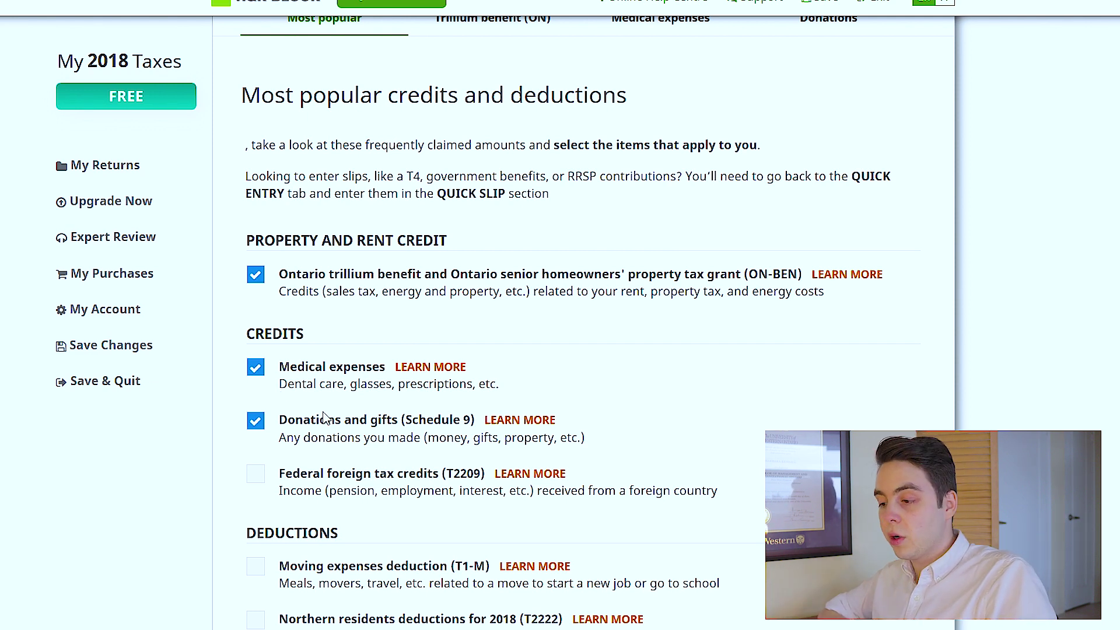
scroll(325, 418, "down", 10)
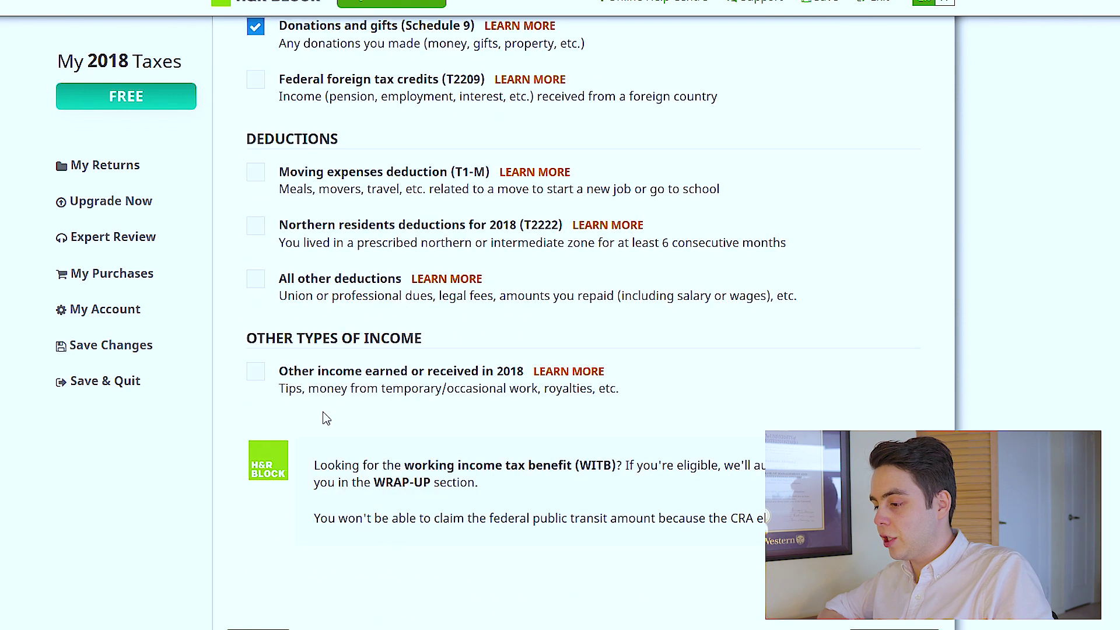
scroll(325, 418, "up", 12)
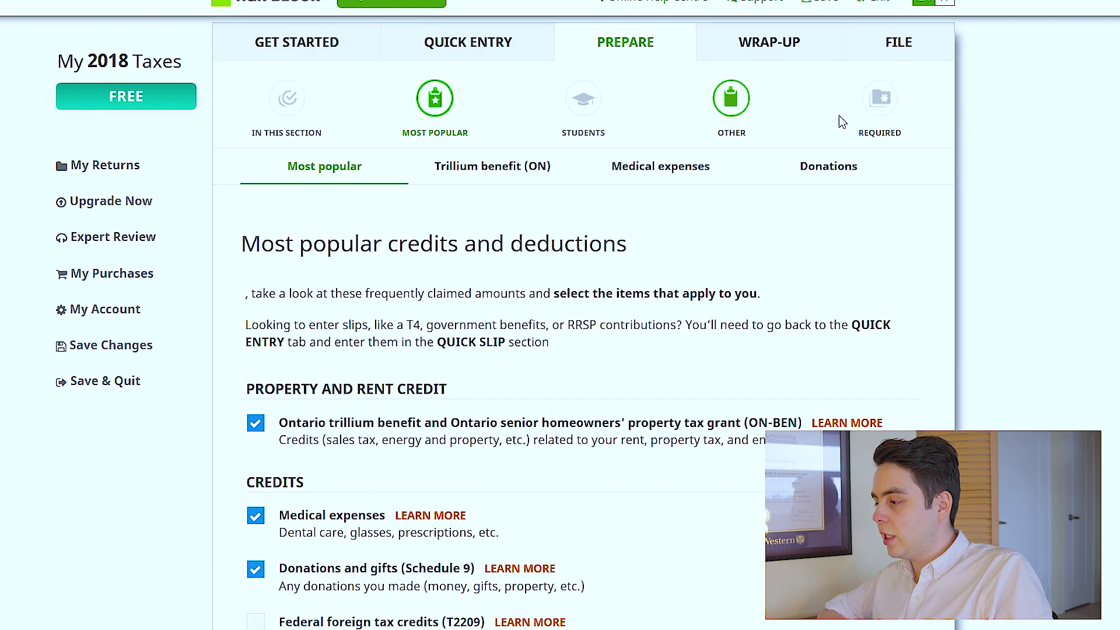
- Continue to the Ontario trillium benefit application and read through its questions
scroll(845, 408, "down", 10)
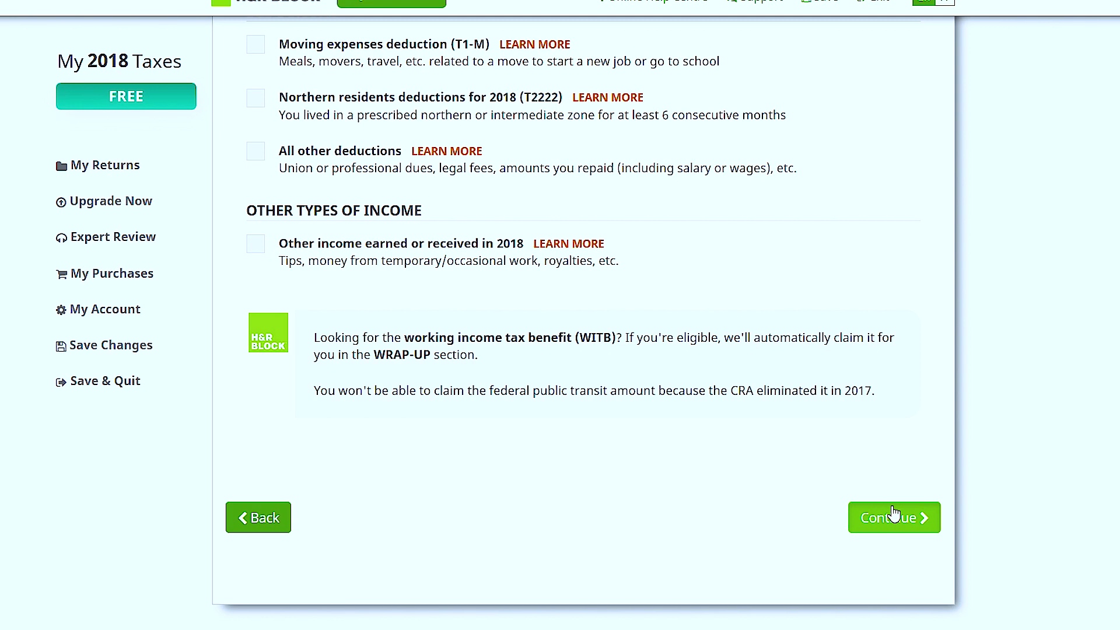
left_click(894, 516)
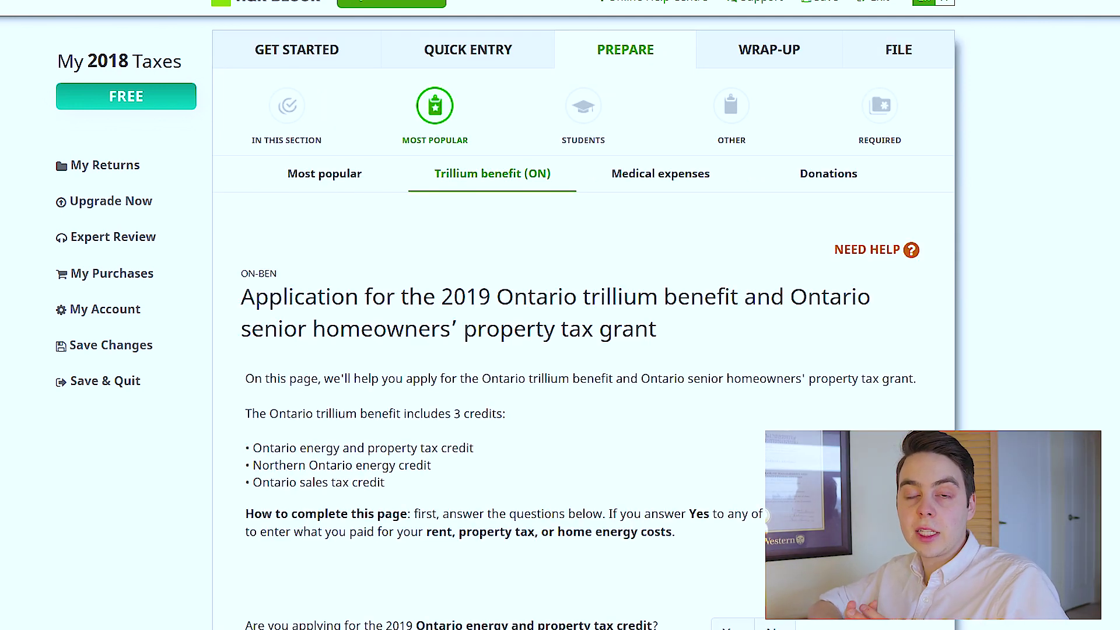
scroll(804, 295, "down", 4)
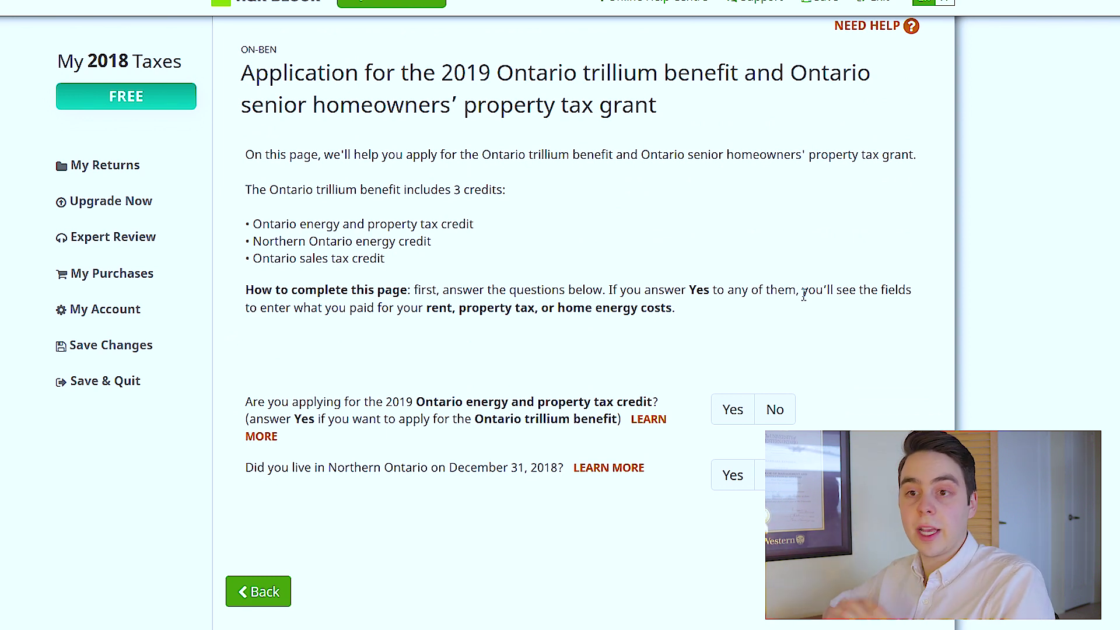
scroll(777, 59, "up", 4)
- Go to the Wrap-Up section and review its checklist and the option to optimize the return
left_click(775, 56)
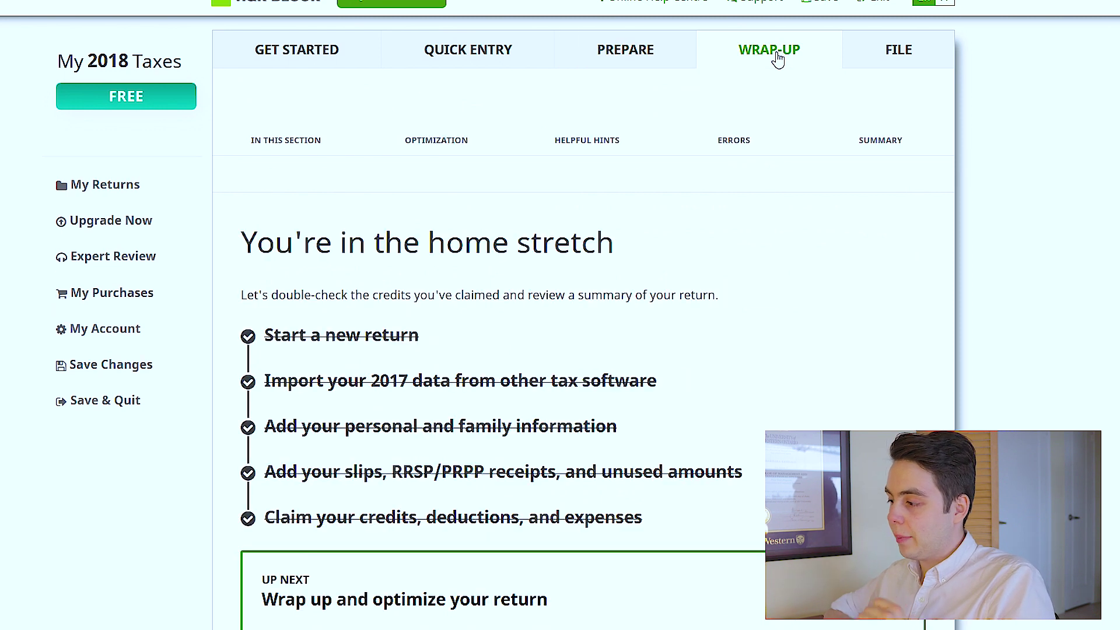
scroll(828, 143, "down", 8)
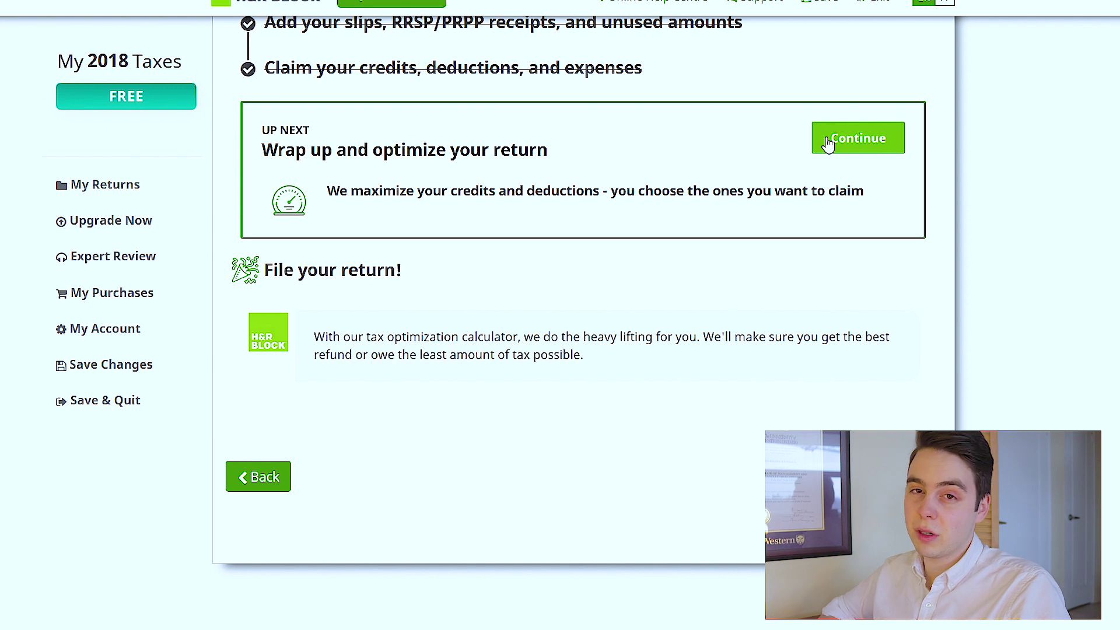
scroll(881, 61, "up", 8)
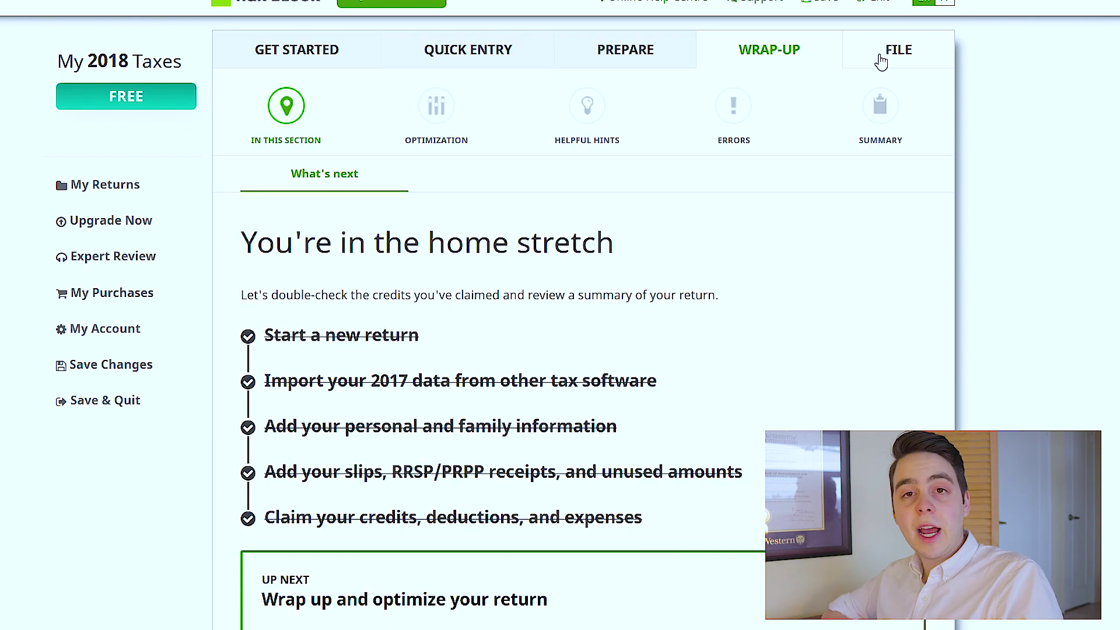
- Proceed towards filing the return and read through the Audit Protection offer
left_click(882, 51)
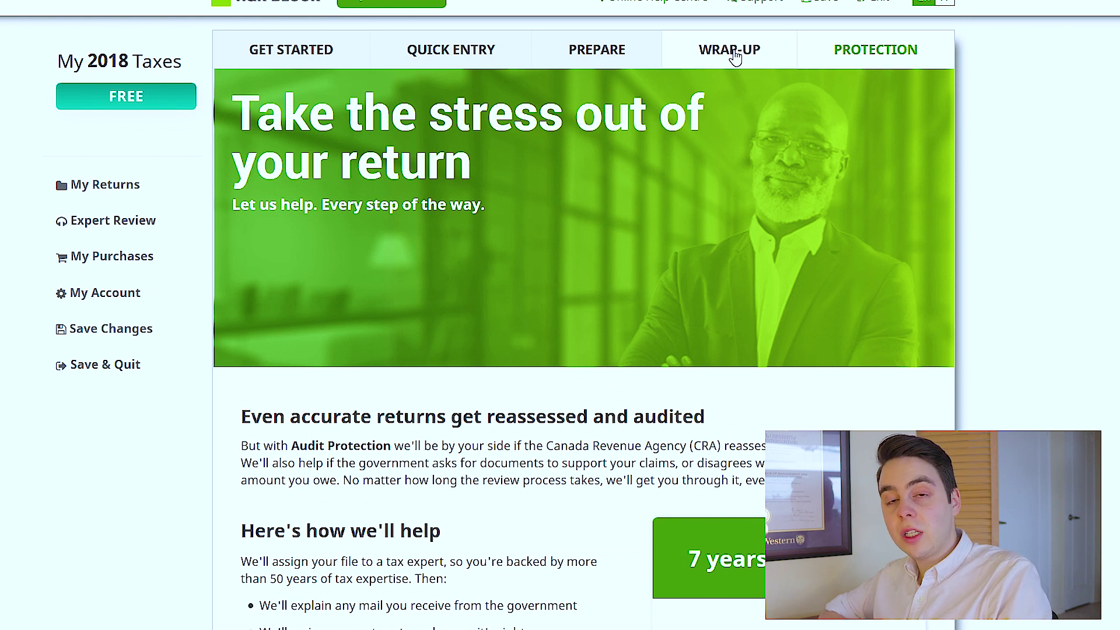
scroll(670, 331, "down", 9)
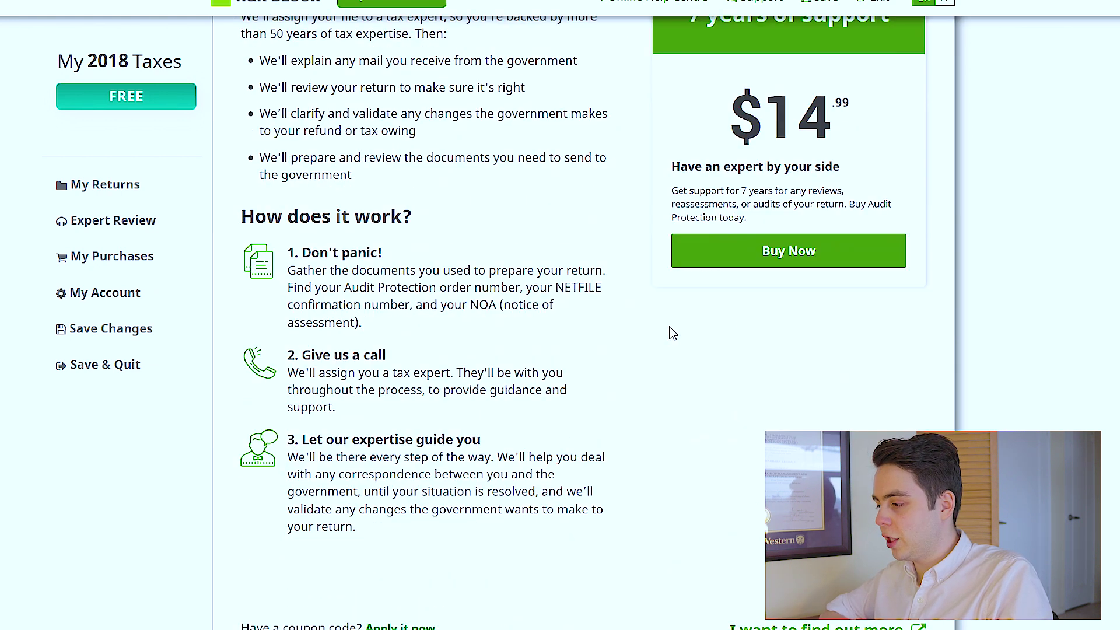
scroll(656, 477, "down", 7)
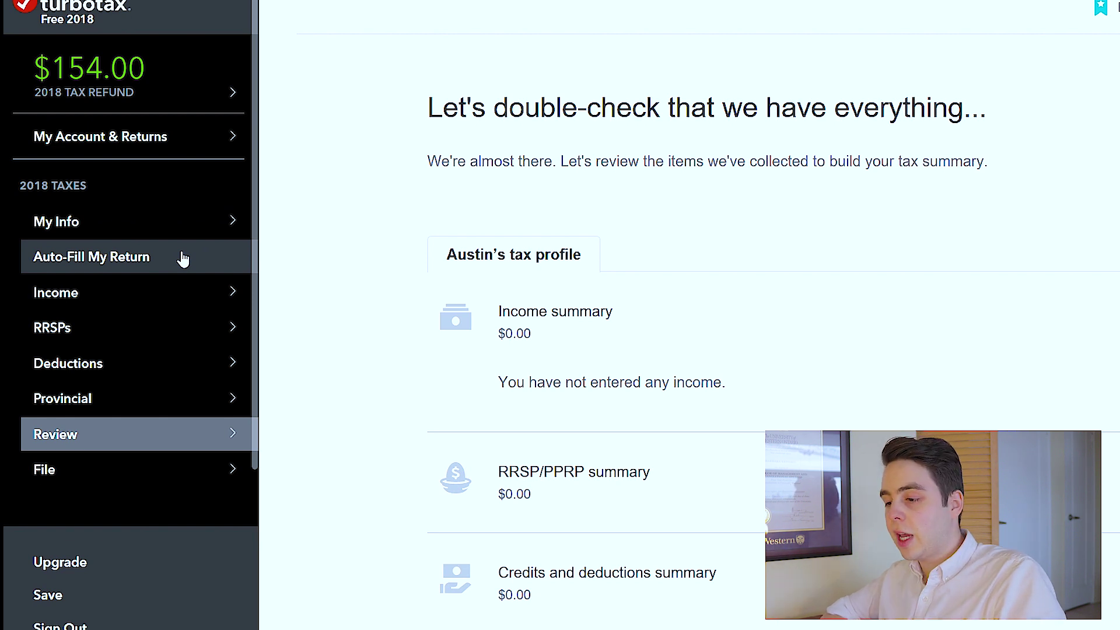
- Switch to TurboTax, expand the T-Slips under Income, and look through the available slip types
left_click(168, 292)
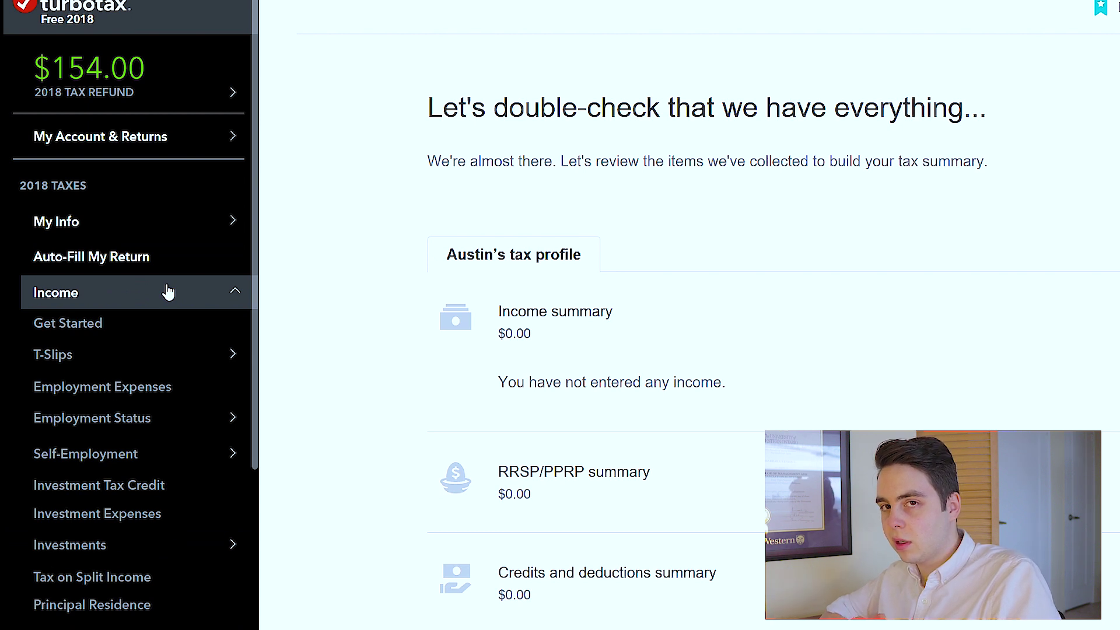
scroll(168, 290, "down", 1)
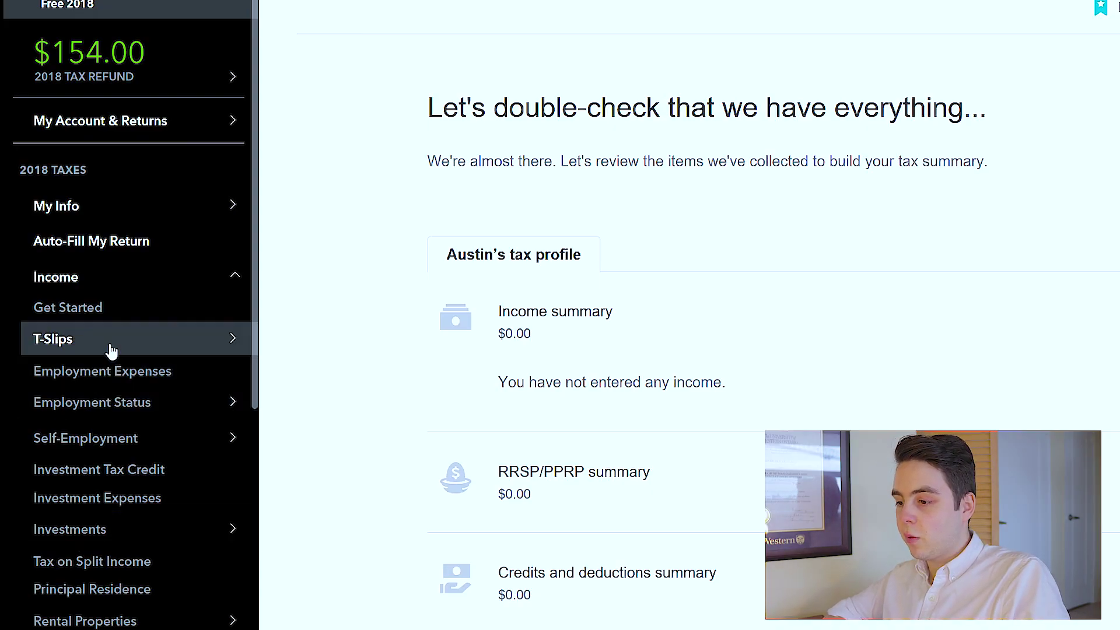
left_click(111, 350)
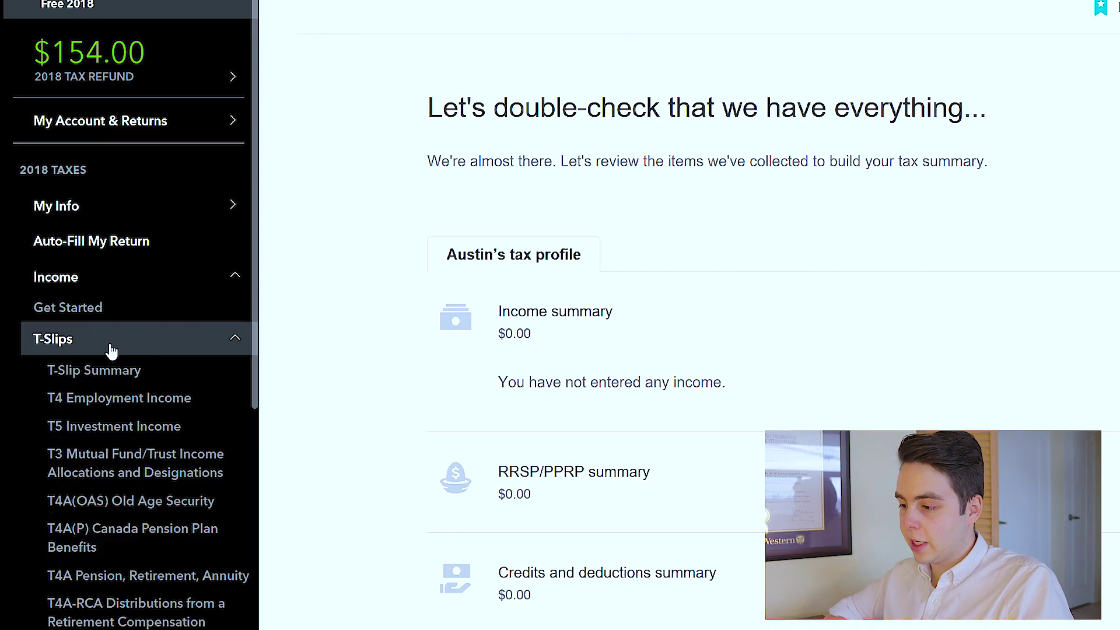
scroll(111, 350, "down", 1)
scroll(112, 351, "down", 1)
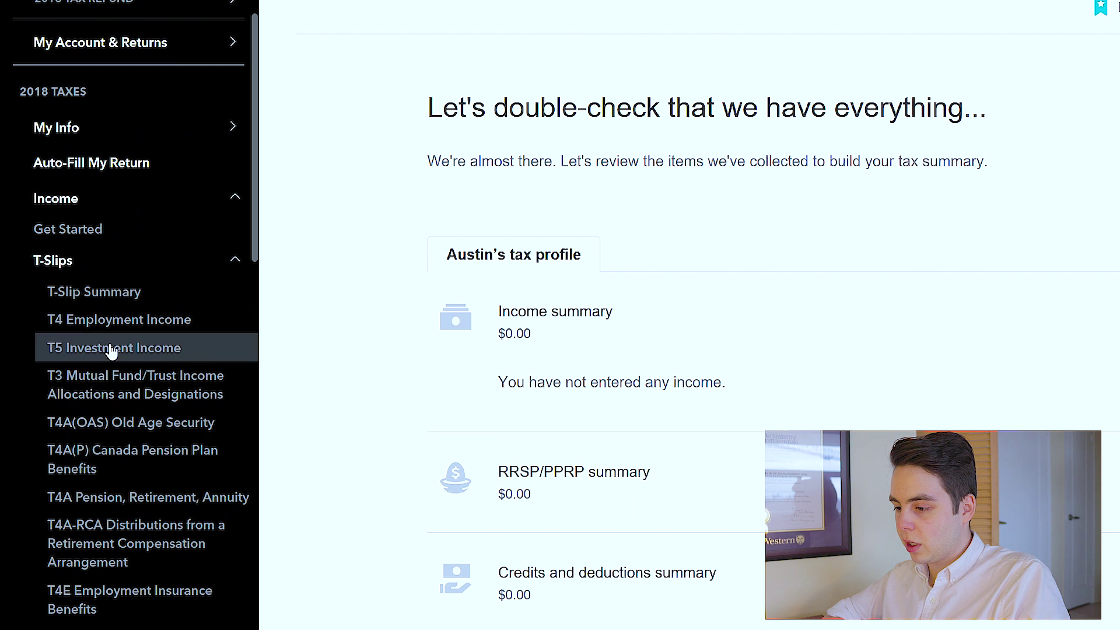
- Open the T4 Employment Income summary, start an additional T4 slip, and look over its box fields
scroll(111, 350, "down", 3)
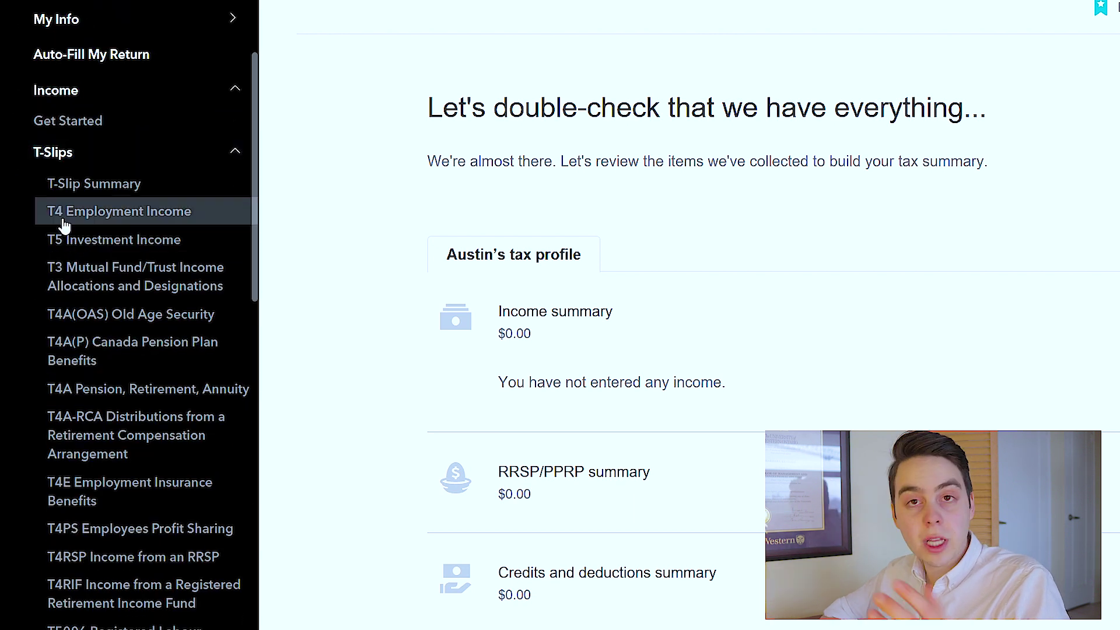
left_click(63, 222)
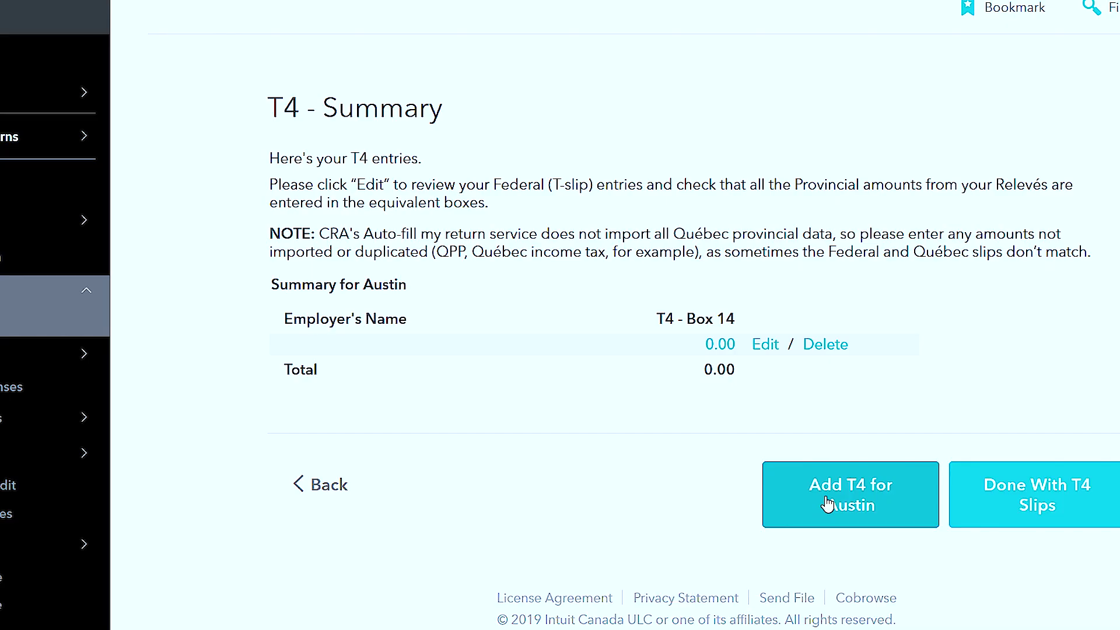
left_click(828, 501)
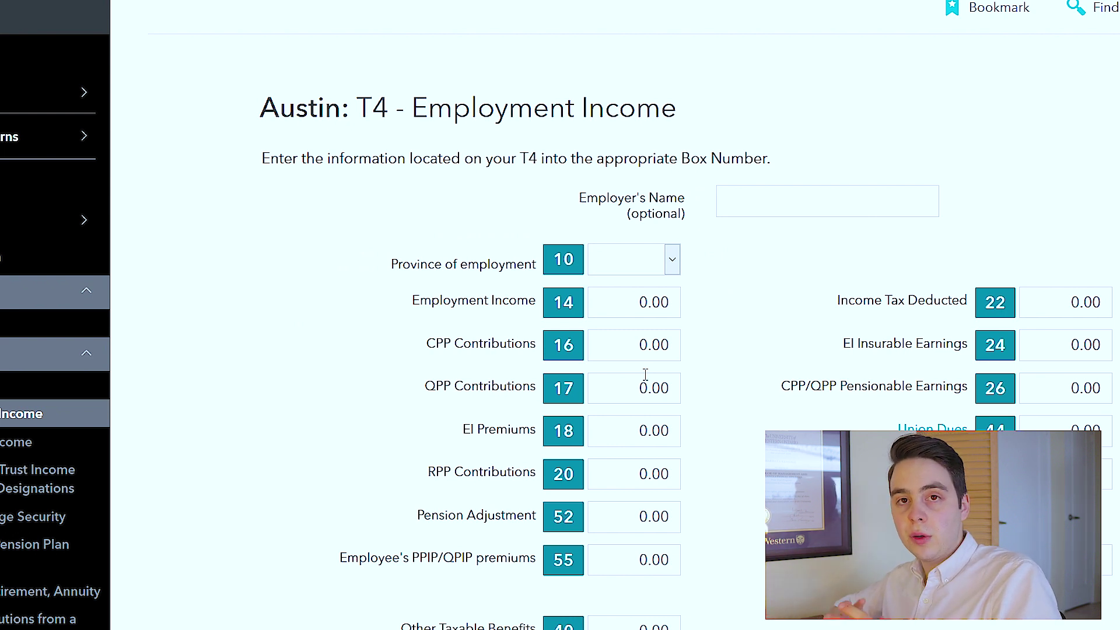
scroll(645, 374, "down", 20)
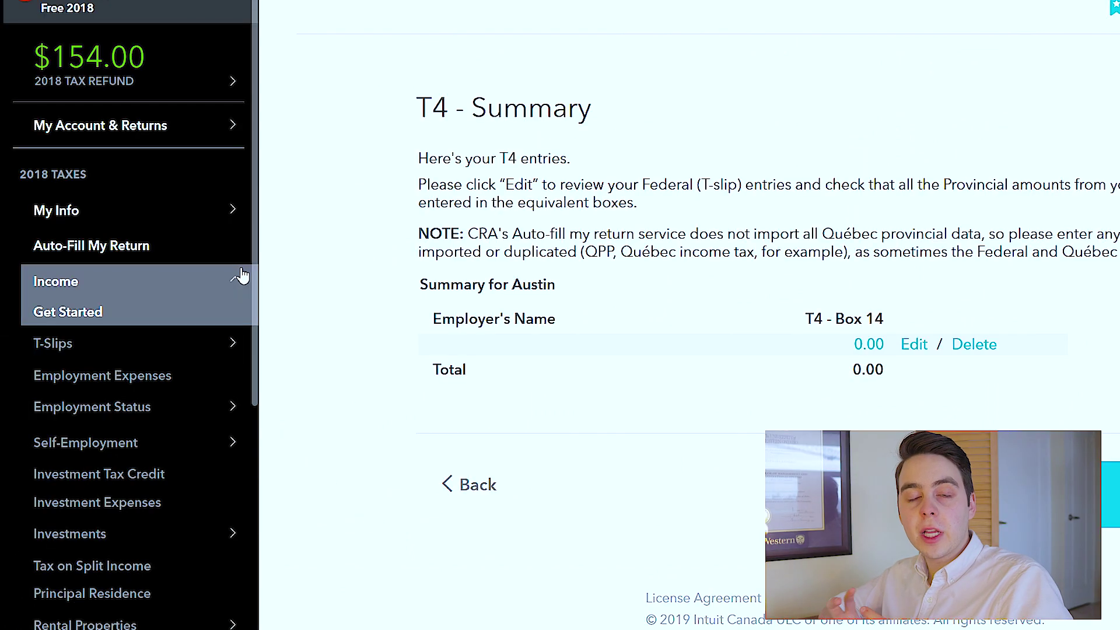
- Collapse the Income section and look over the topics listed under RRSPs
left_click(242, 276)
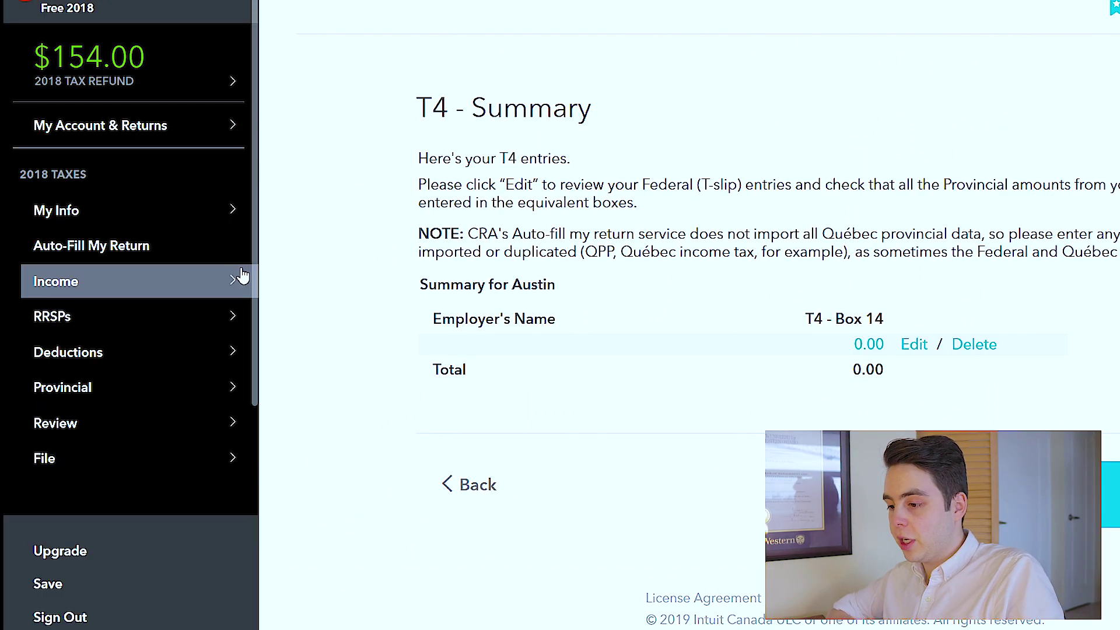
left_click(230, 315)
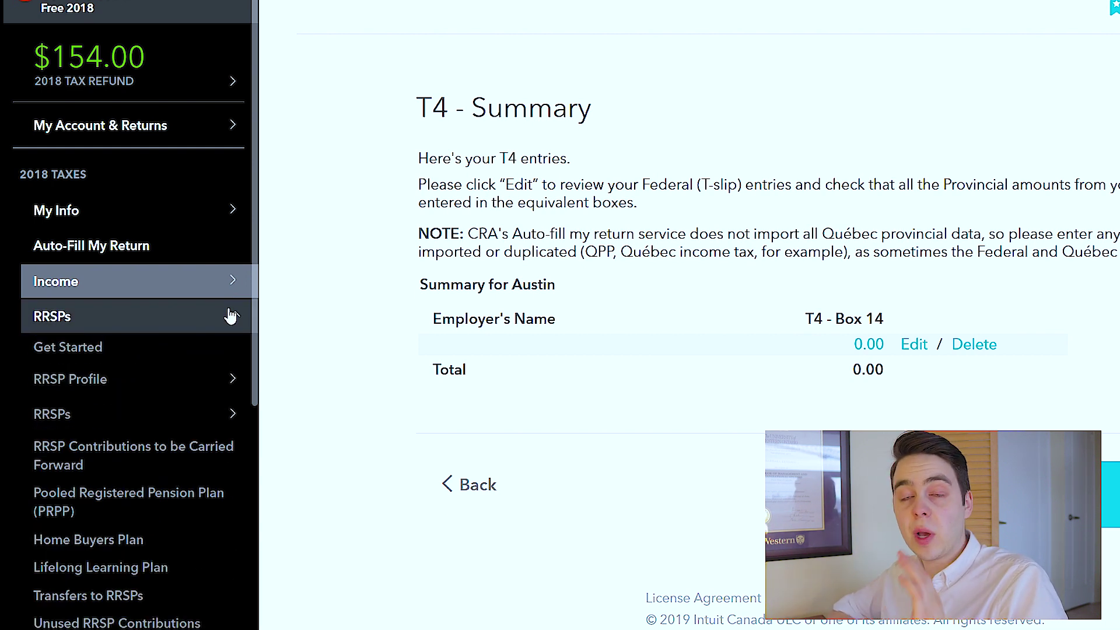
left_click(231, 316)
- Expand Deductions and look through its topics, including the tuition and scholarship entries under Students, then collapse them
left_click(230, 250)
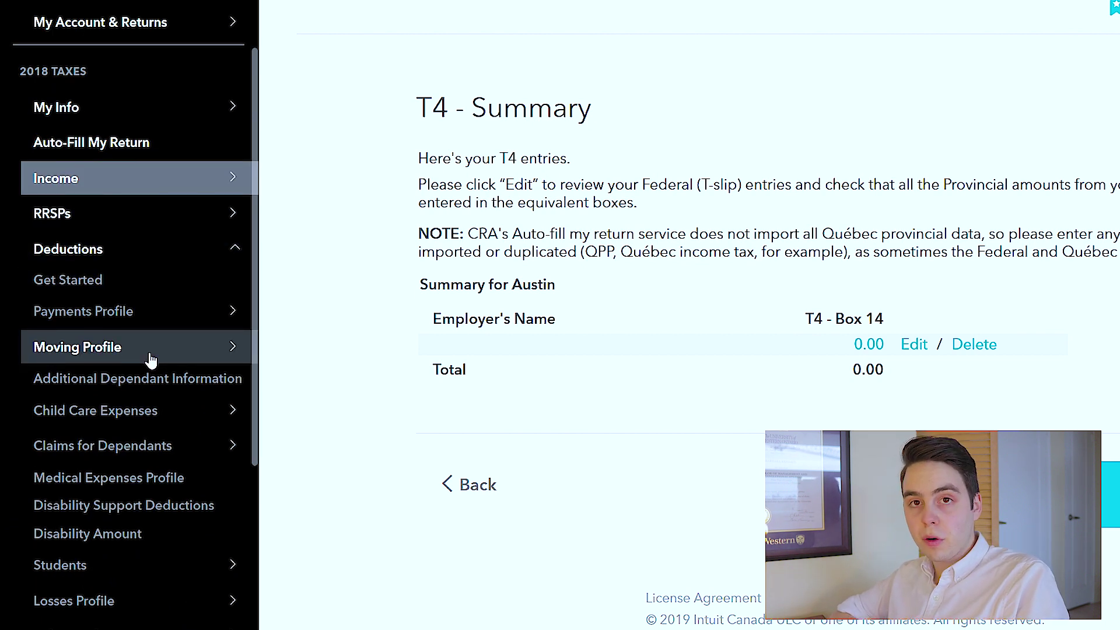
scroll(151, 360, "down", 1)
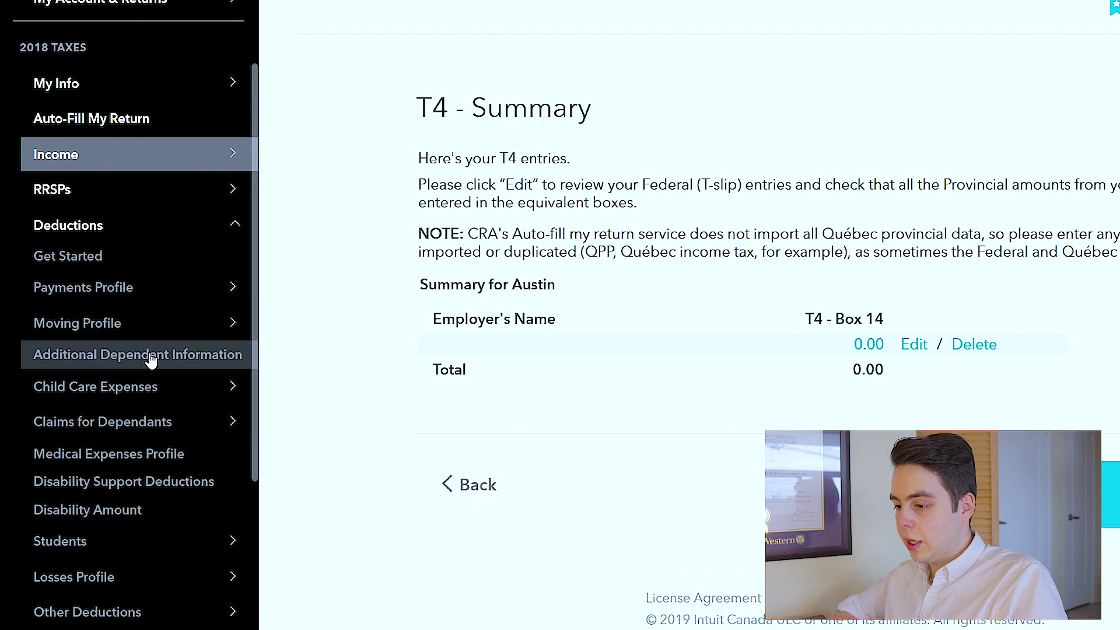
scroll(225, 539, "down", 3)
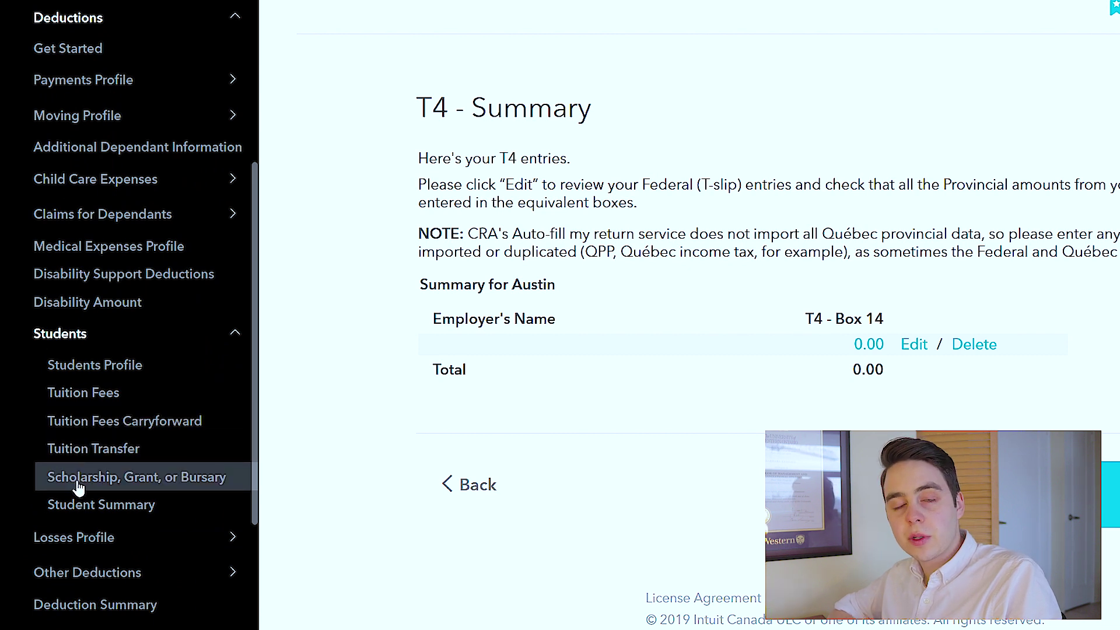
scroll(78, 487, "down", 1)
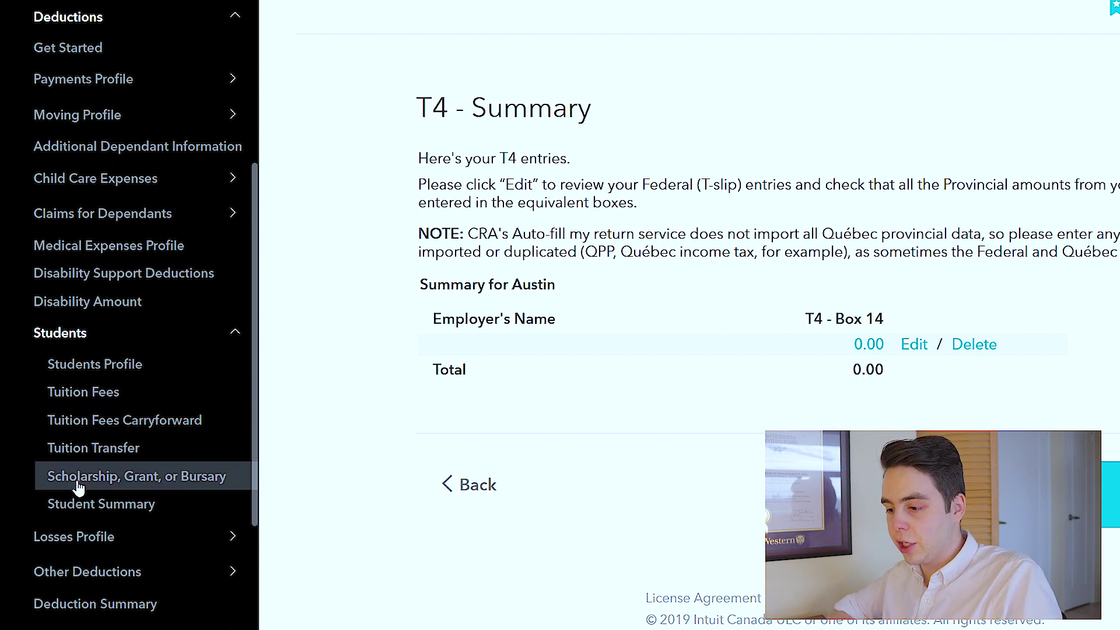
left_click(233, 327)
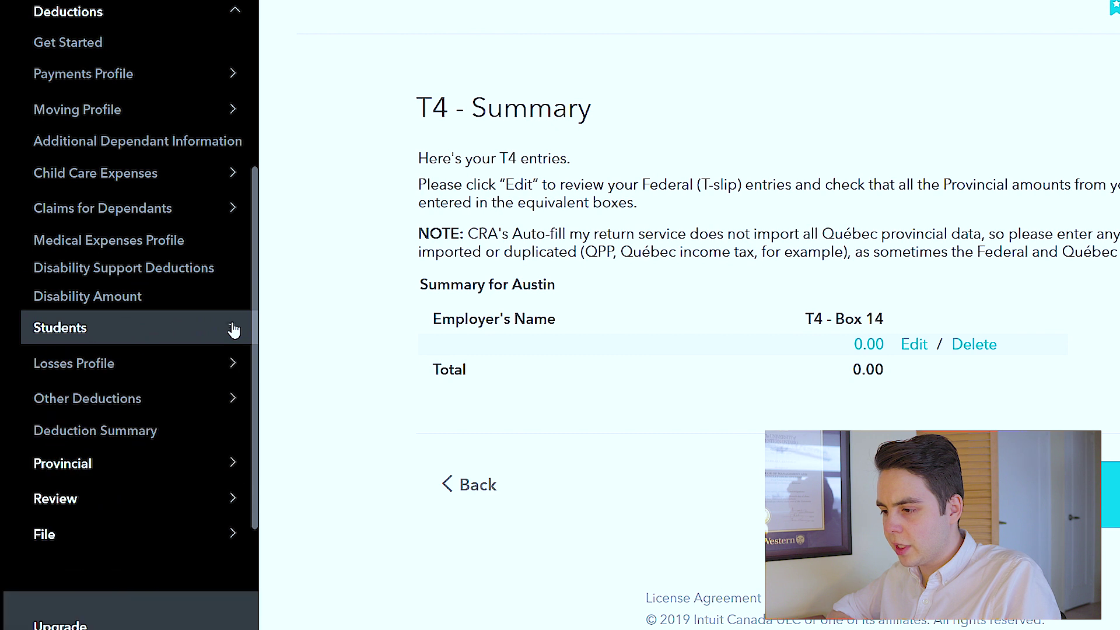
left_click(224, 245)
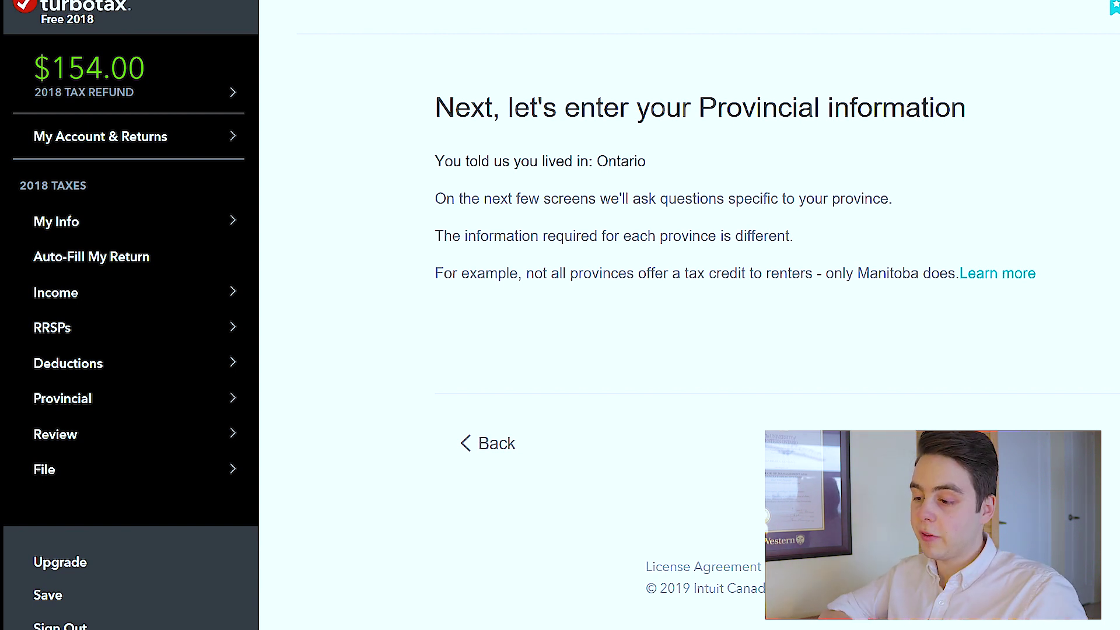
- View the Get Started page of the Provincial section, then check the Warnings / Errors page under Review
left_click(236, 398)
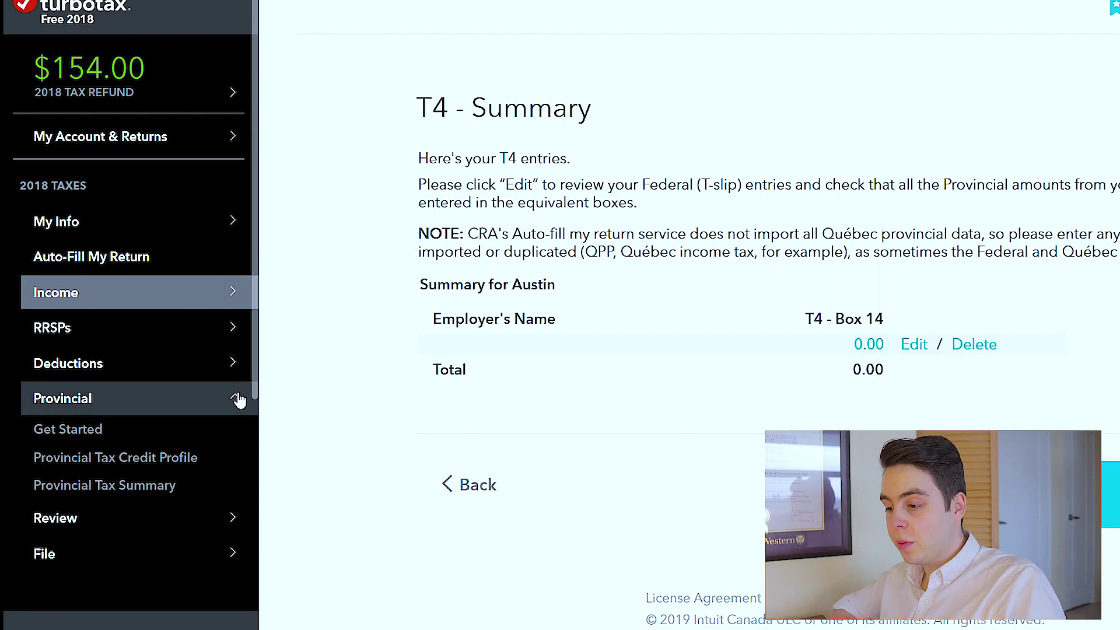
left_click(187, 430)
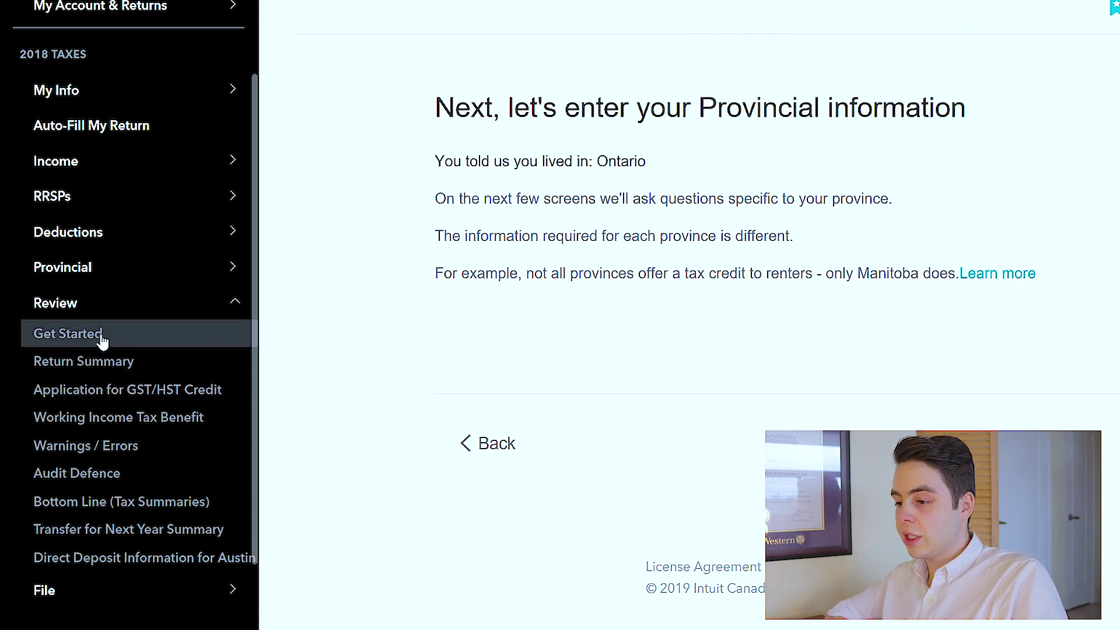
left_click(99, 445)
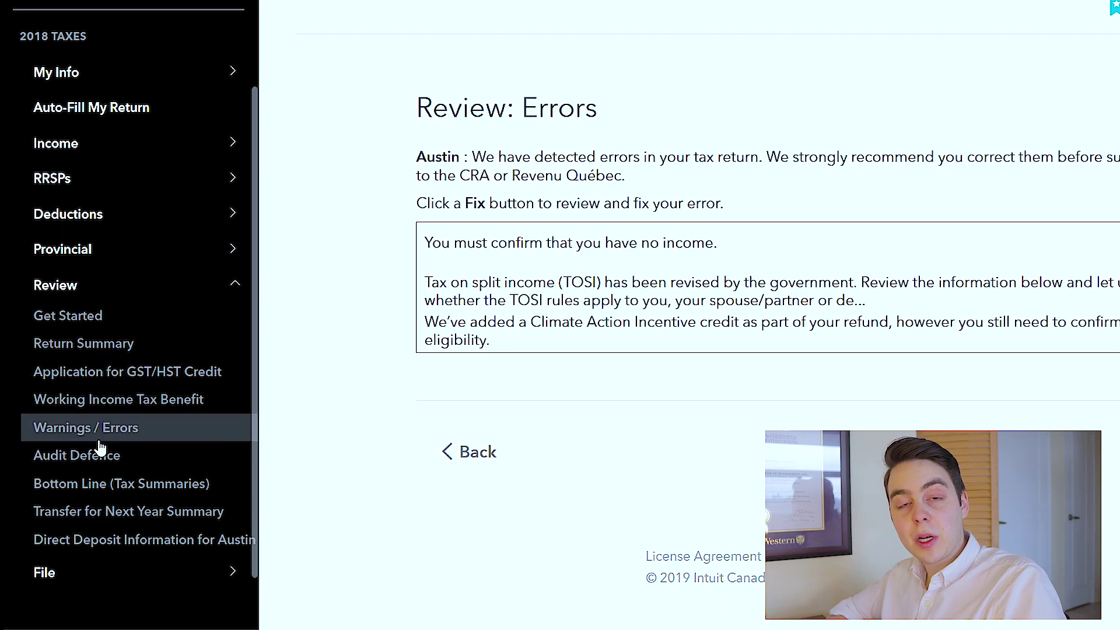